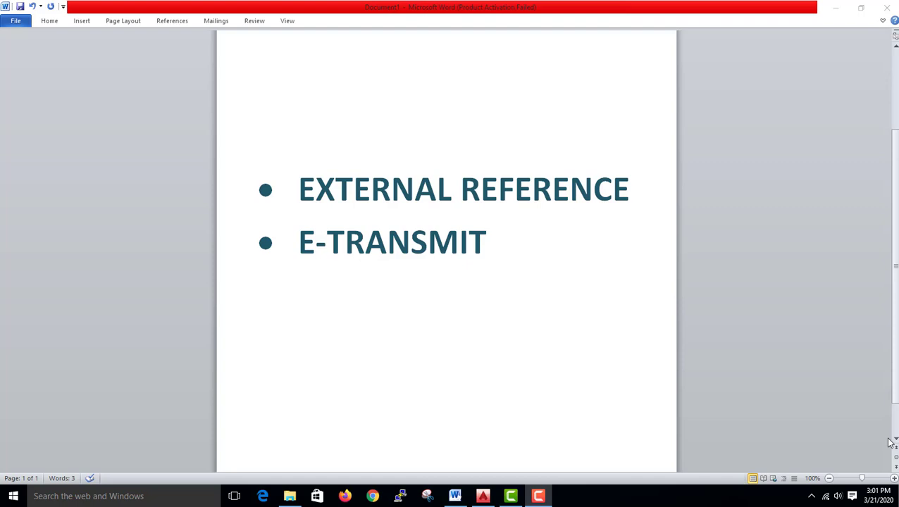
# Step: Cancel eTransmit, create Drawing3, Drawing4 and Drawing5 from acad.dwt, then return to Drawing2
pyautogui.click(483, 496)
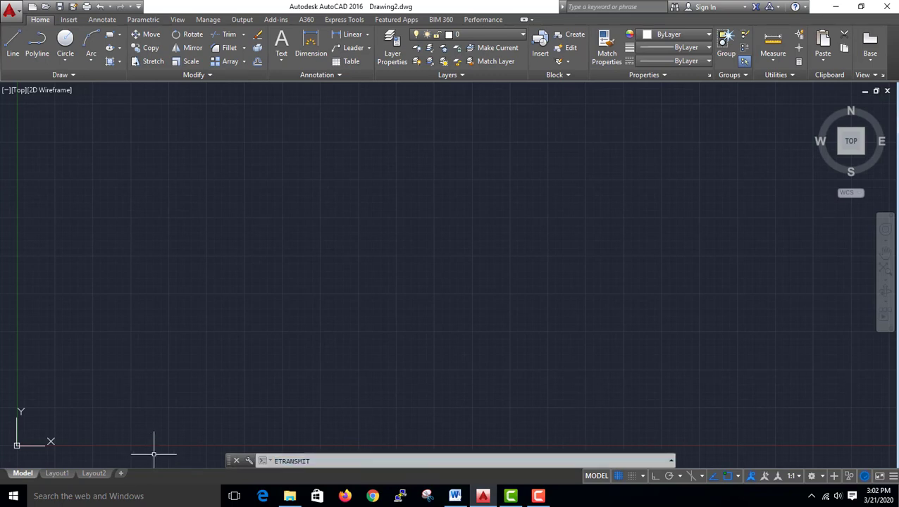
pyautogui.press('Escape')
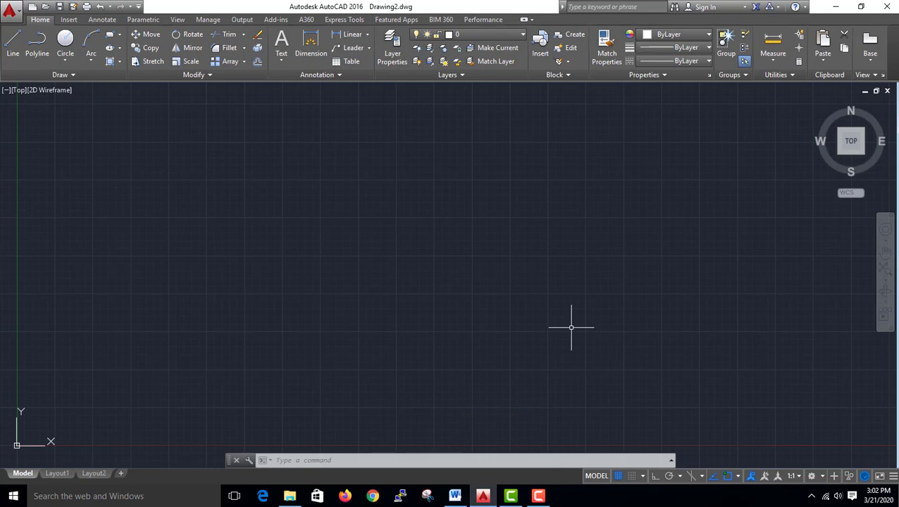
pyautogui.hotkey('ctrl', 'n')
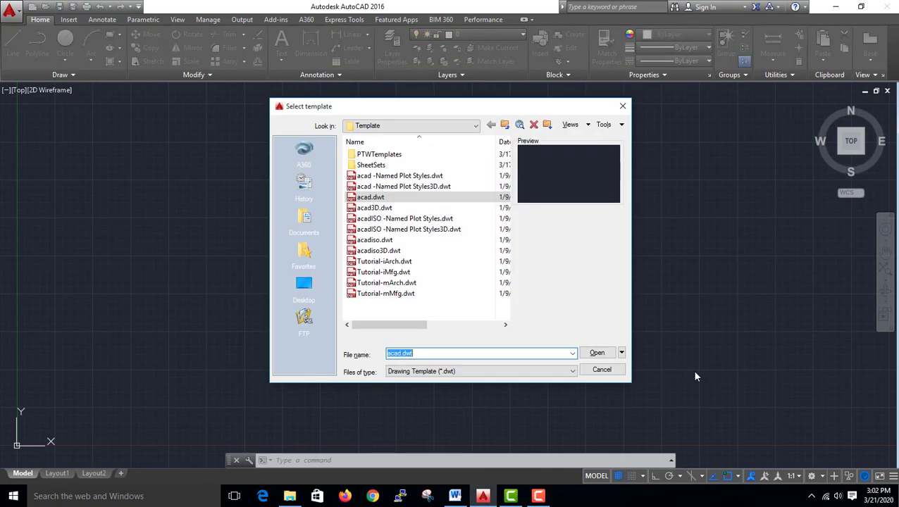
pyautogui.click(597, 353)
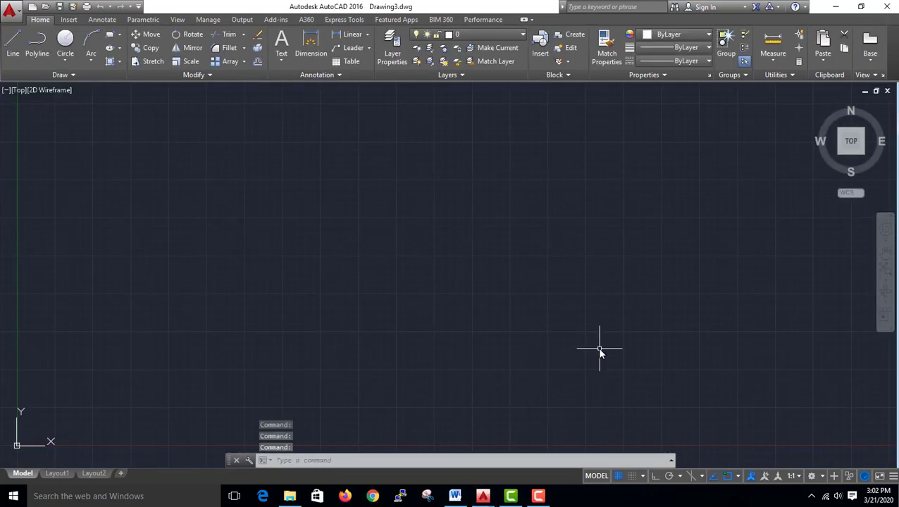
pyautogui.hotkey('ctrl', 'n')
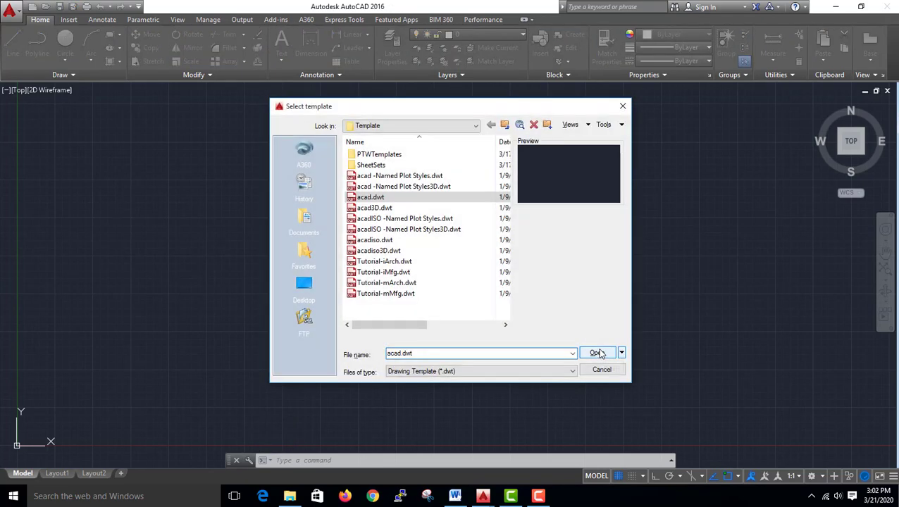
pyautogui.click(597, 353)
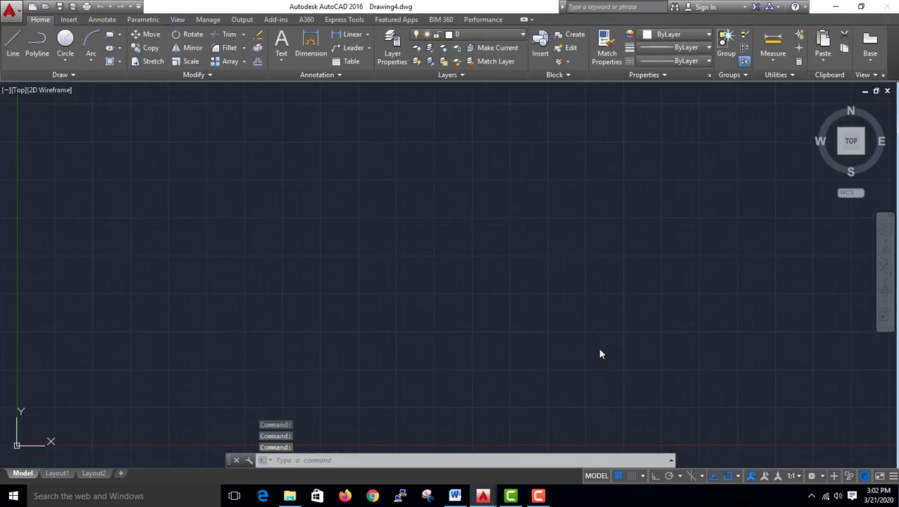
pyautogui.hotkey('ctrl', 'n')
pyautogui.click(598, 353)
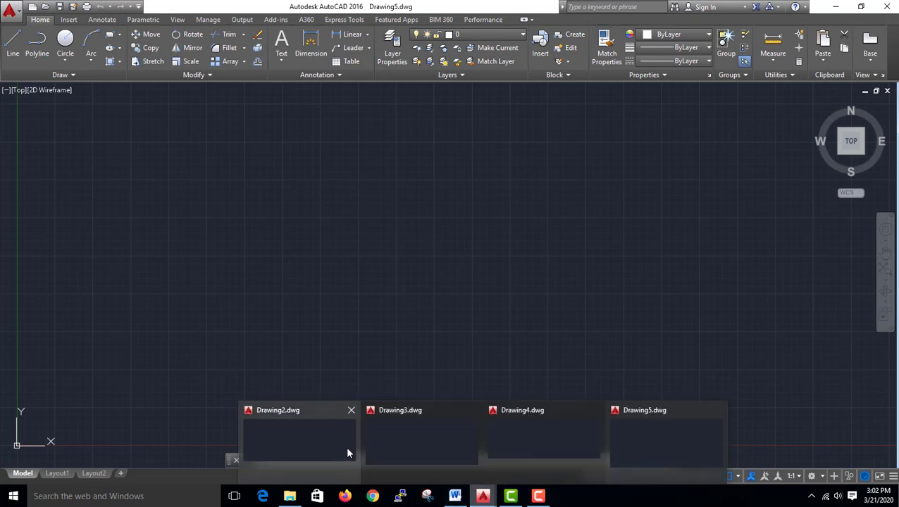
pyautogui.moveTo(691, 462)
pyautogui.click(328, 435)
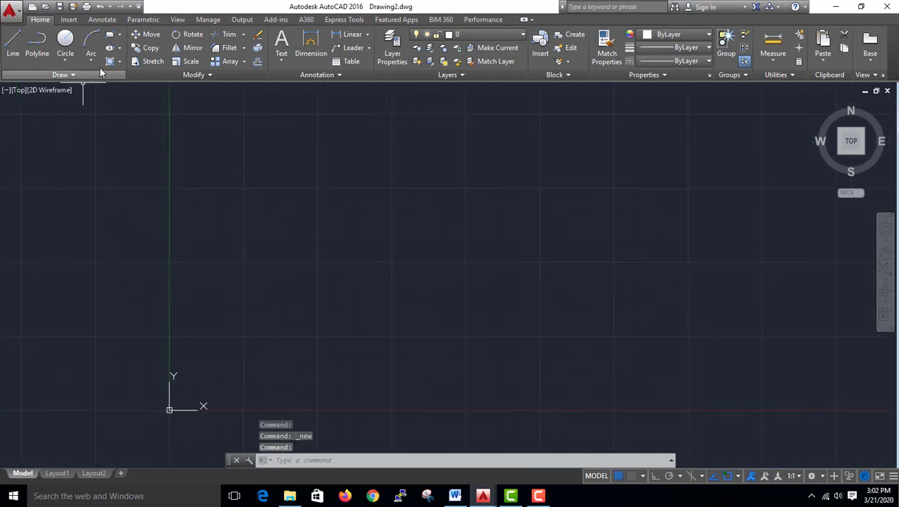
# Step: Draw a large rectangle from the origin and a smaller rectangle in its top-left corner
pyautogui.click(109, 34)
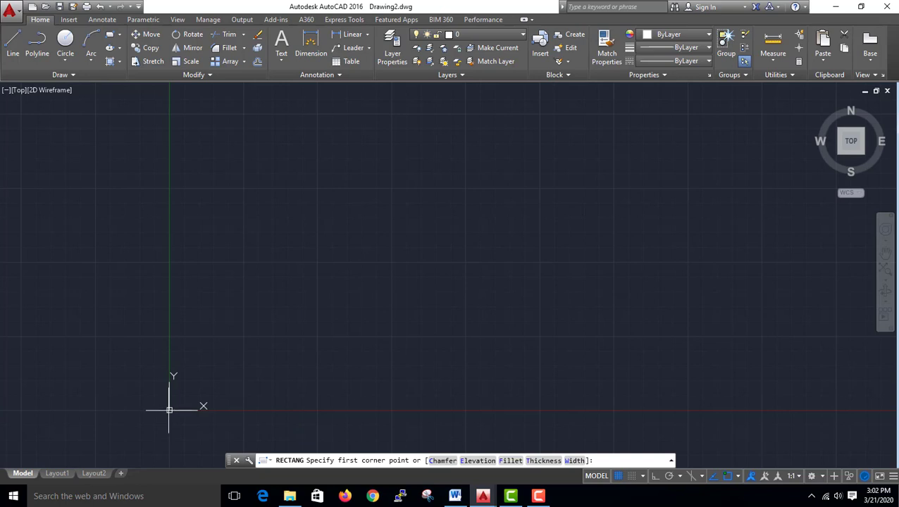
pyautogui.click(169, 409)
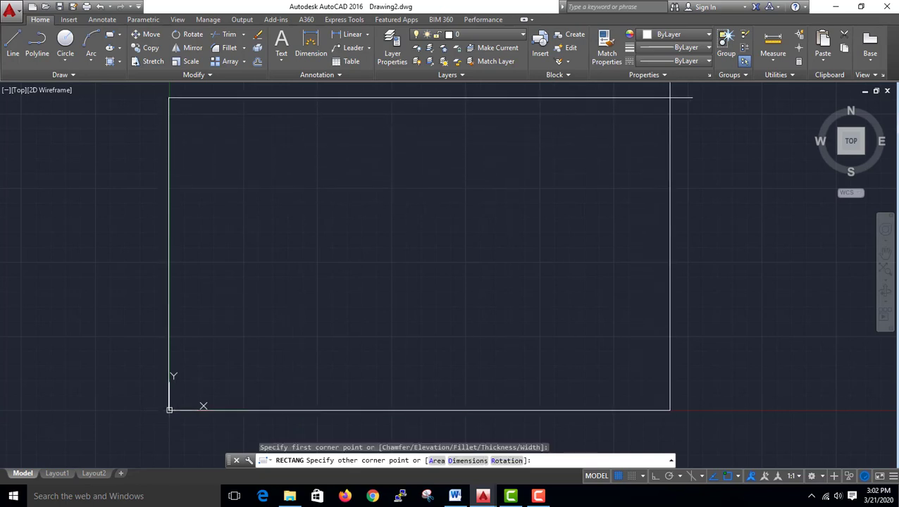
pyautogui.click(674, 92)
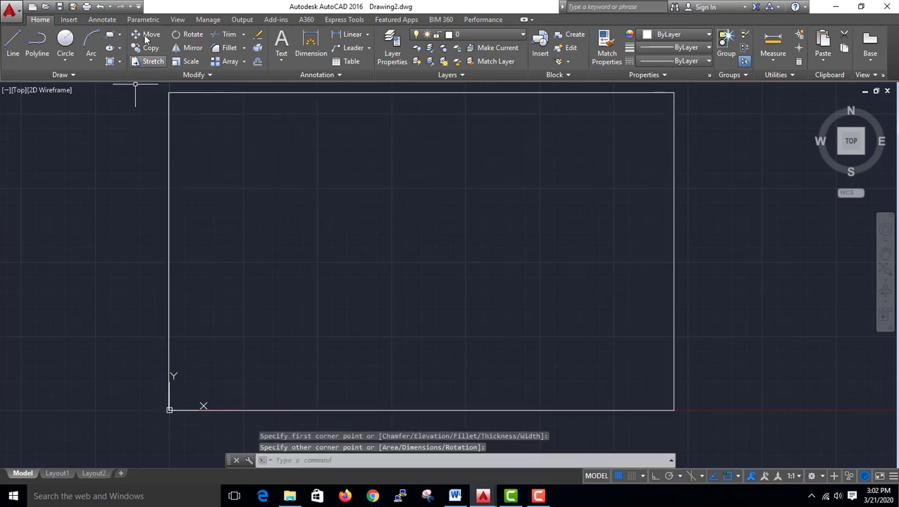
pyautogui.click(109, 34)
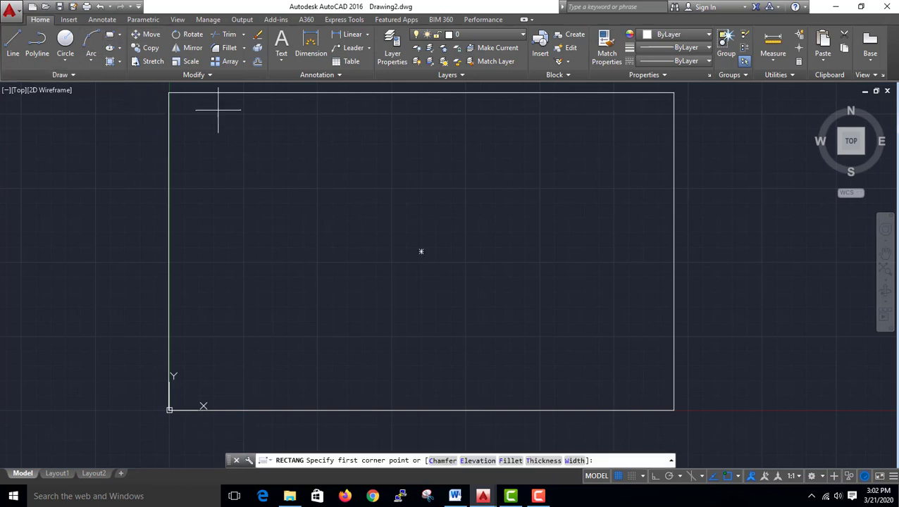
pyautogui.click(195, 112)
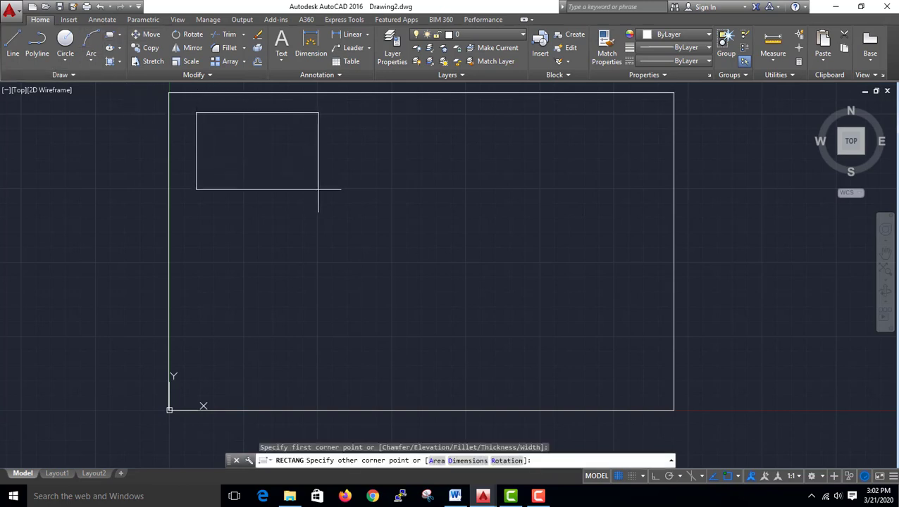
pyautogui.click(320, 189)
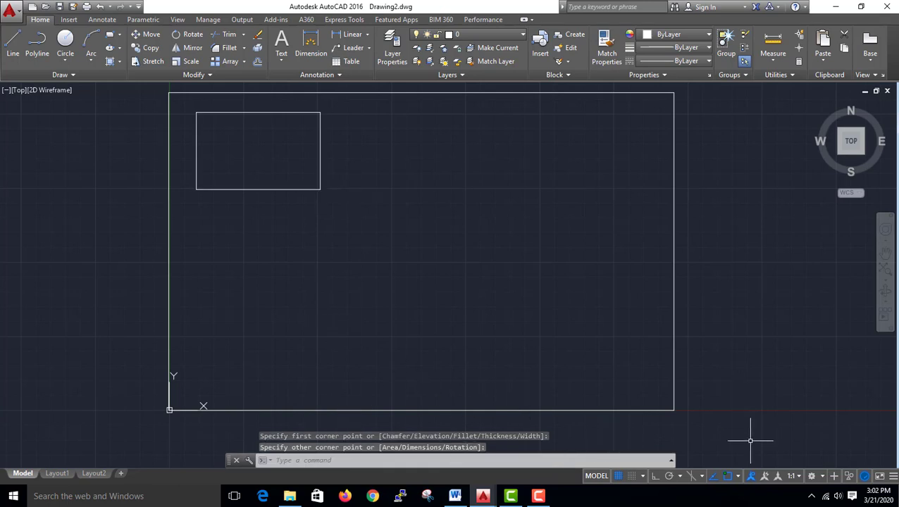
# Step: Copy the large rectangle to the clipboard and go to Drawing3
pyautogui.click(751, 440)
pyautogui.click(588, 331)
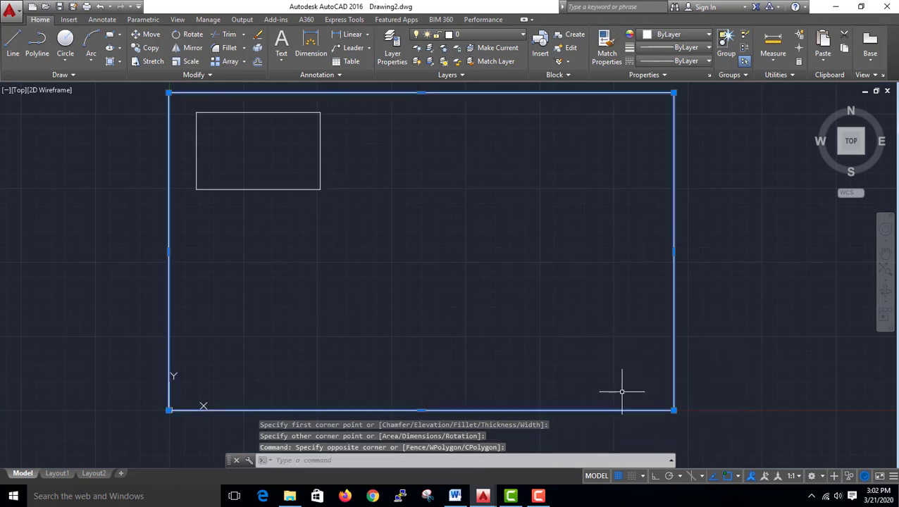
pyautogui.hotkey('ctrl', 'c')
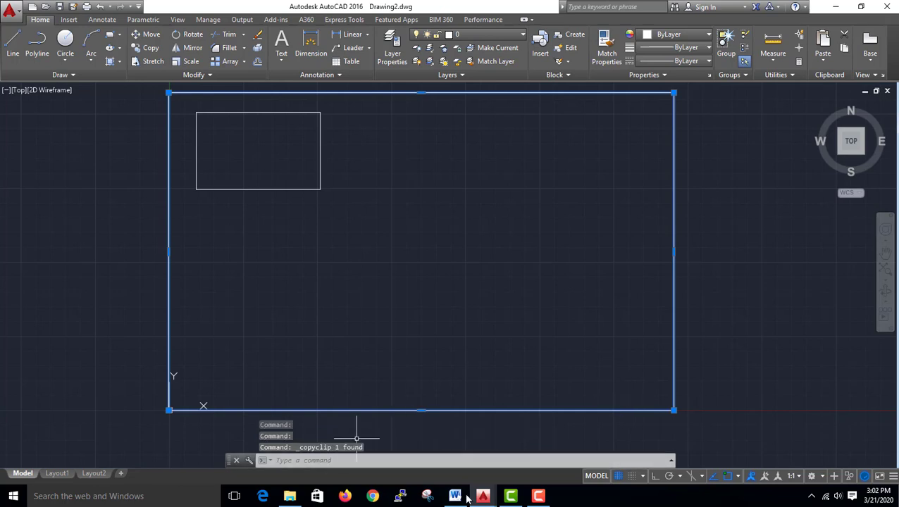
pyautogui.click(427, 441)
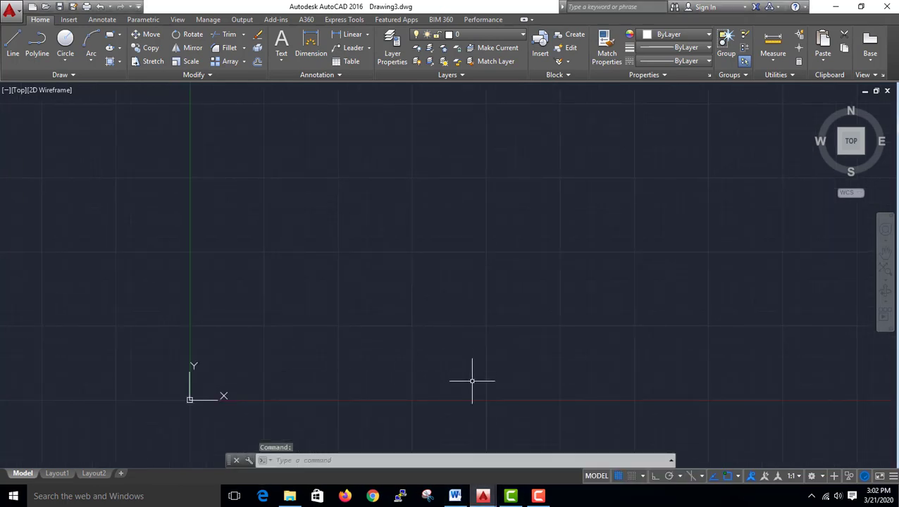
# Step: Paste the large rectangle at the origin and draw a small rectangle near the top right
pyautogui.hotkey('ctrl', 'v')
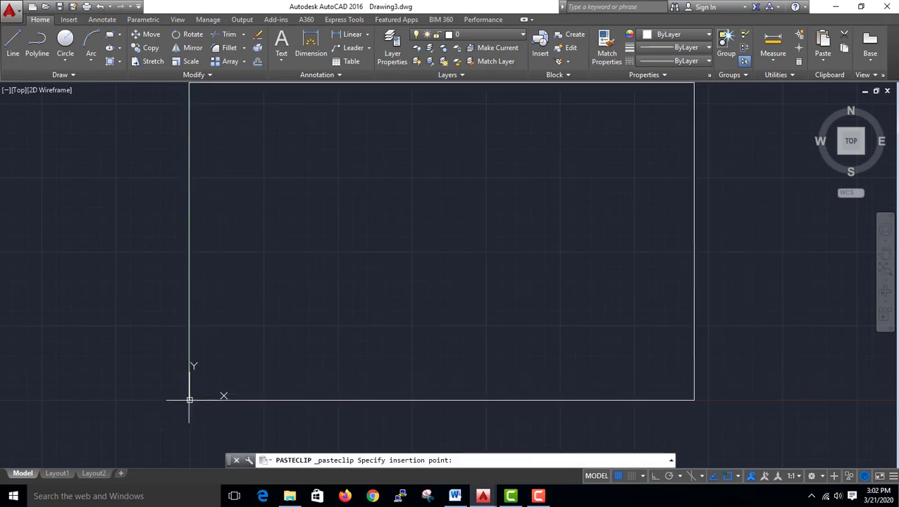
pyautogui.click(190, 400)
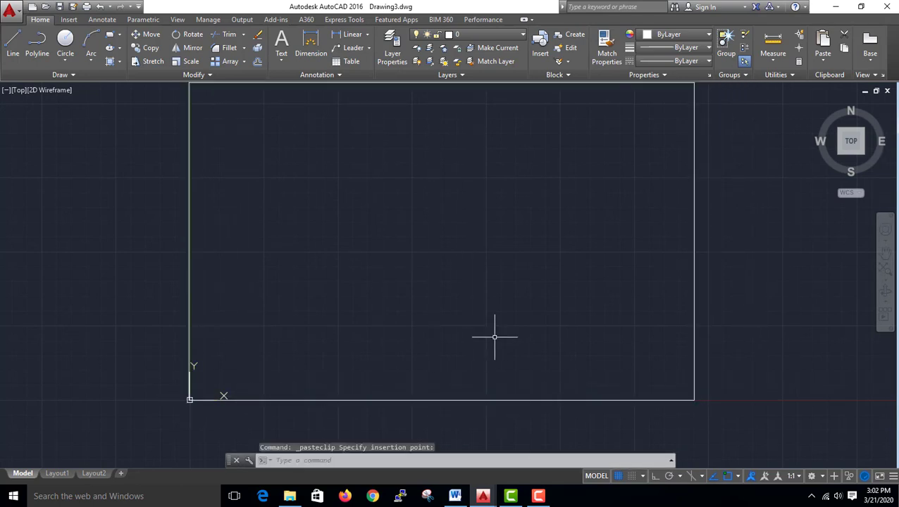
pyautogui.click(110, 33)
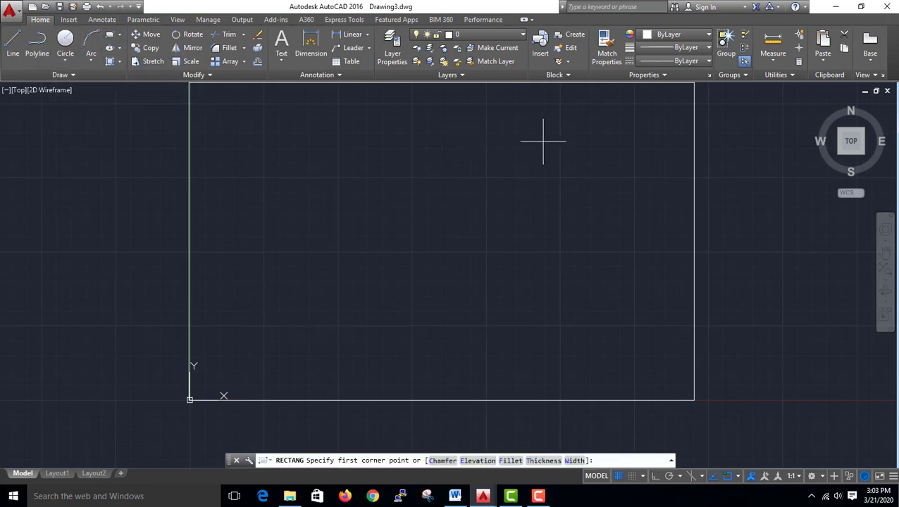
pyautogui.click(552, 108)
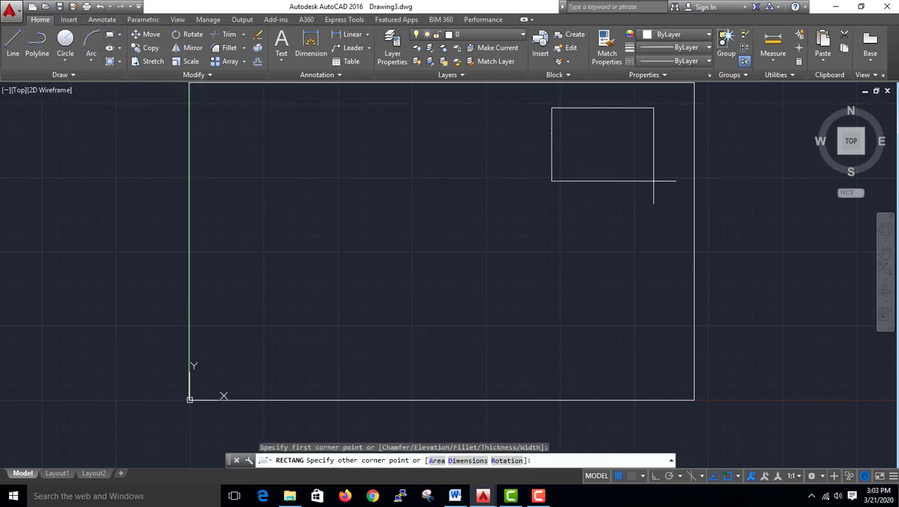
pyautogui.click(656, 181)
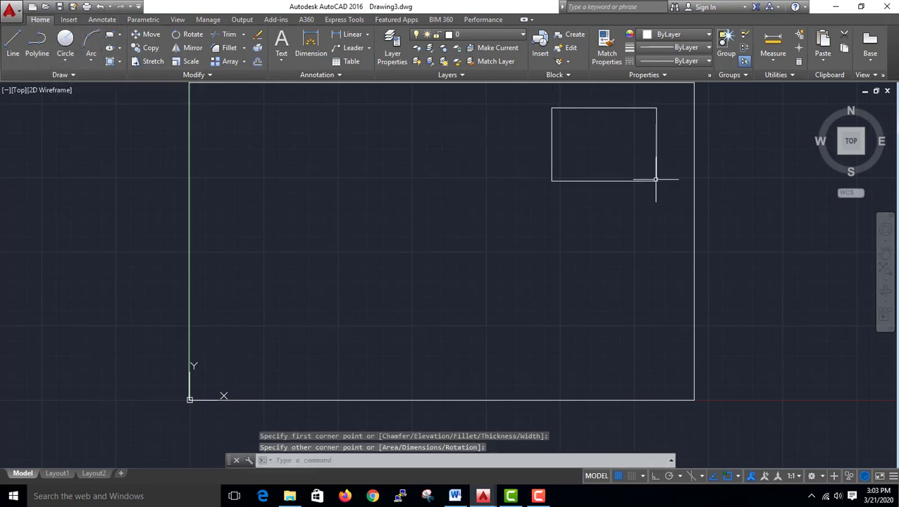
# Step: Add a circle overlapping the small rectangle and erase the pasted large rectangle
pyautogui.click(63, 40)
pyautogui.click(630, 174)
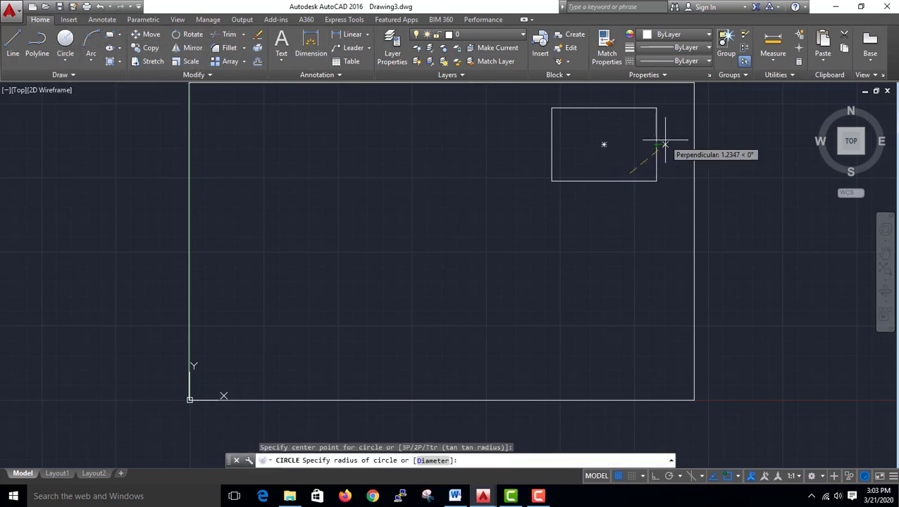
pyautogui.click(667, 143)
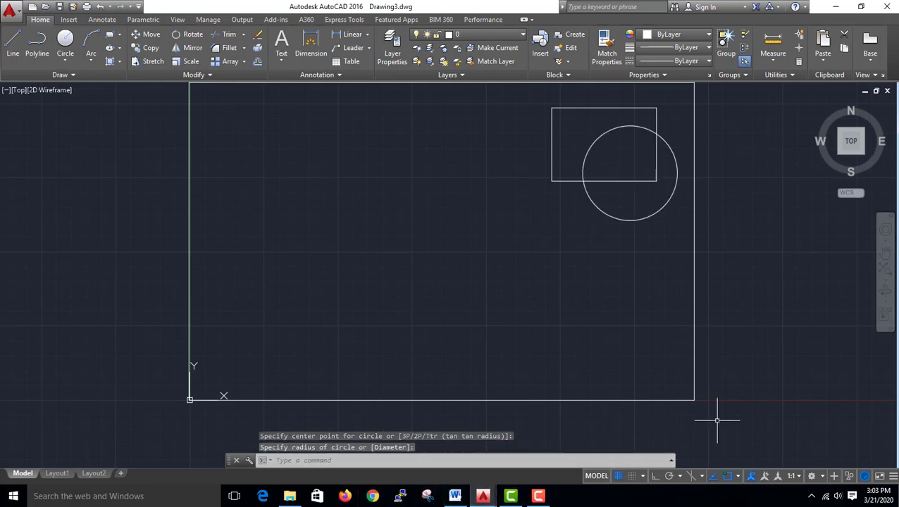
pyautogui.moveTo(719, 418); pyautogui.dragTo(663, 369)
pyautogui.press('Delete')
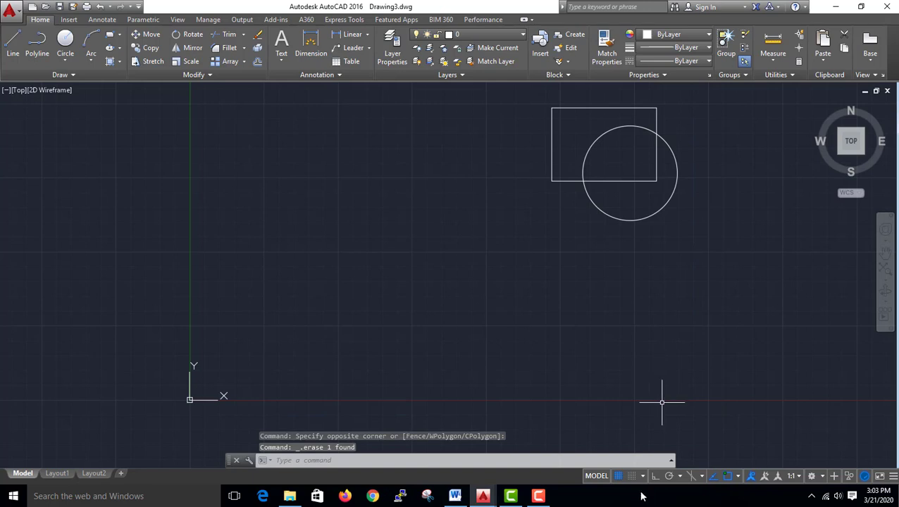
pyautogui.moveTo(483, 497)
pyautogui.click(550, 434)
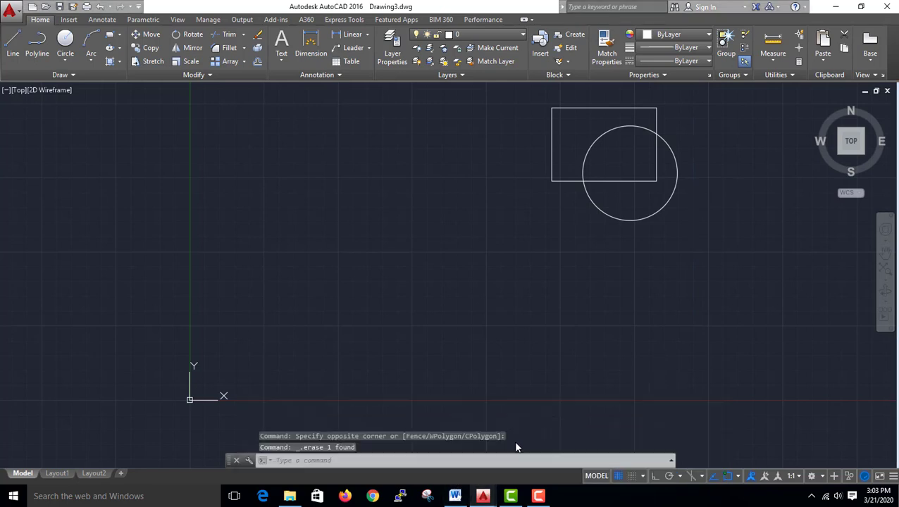
# Step: Paste the large frame at the origin and draw a small rectangle inside it
pyautogui.hotkey('ctrl', 'v')
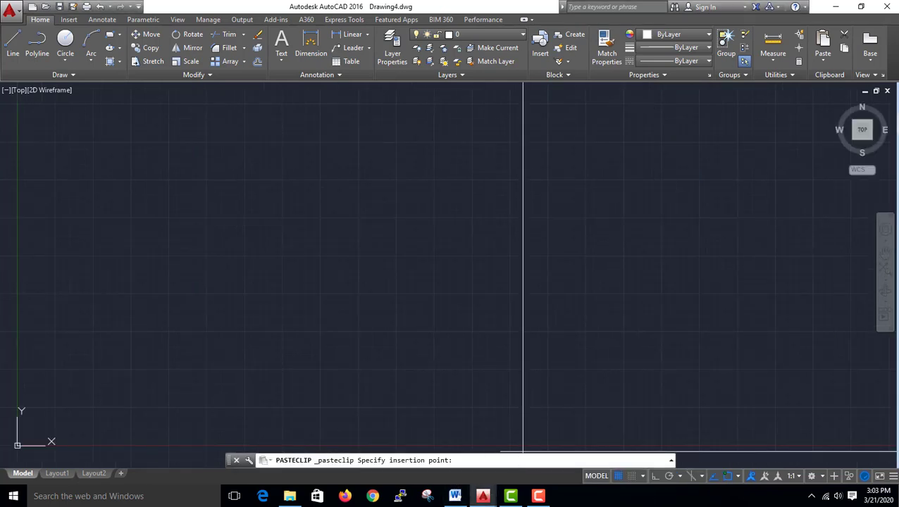
pyautogui.scroll(-3, 522, 451)
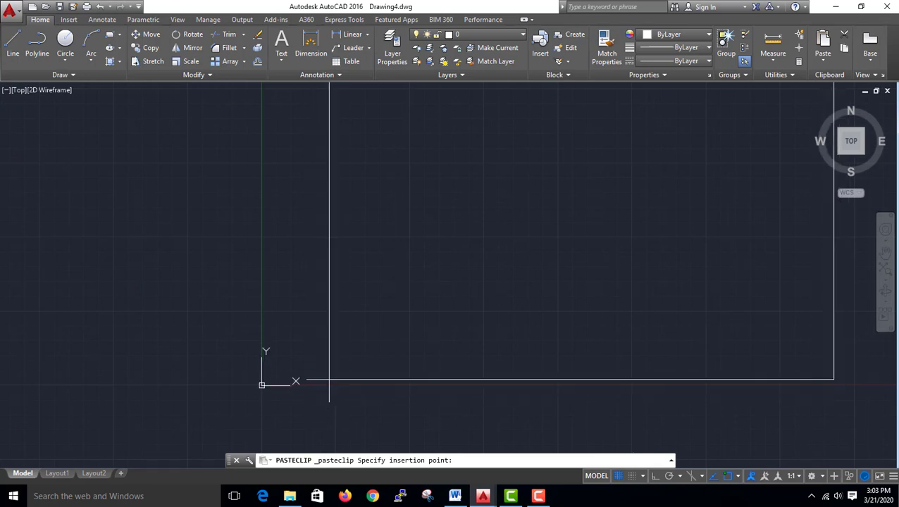
pyautogui.click(262, 385)
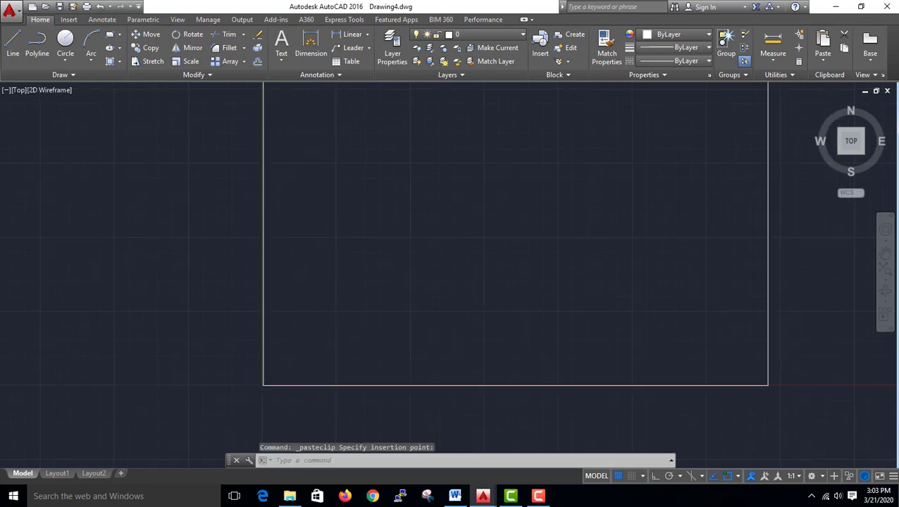
pyautogui.scroll(-2, 498, 294)
pyautogui.click(109, 34)
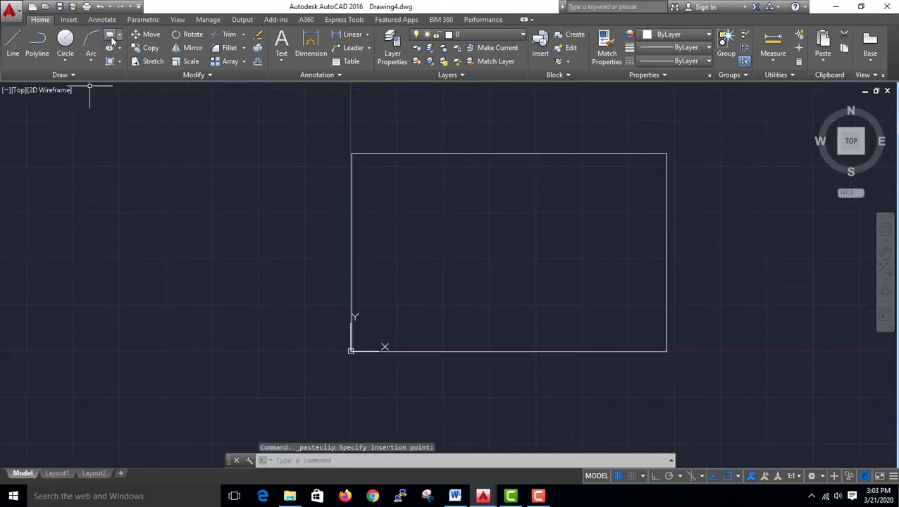
pyautogui.click(379, 274)
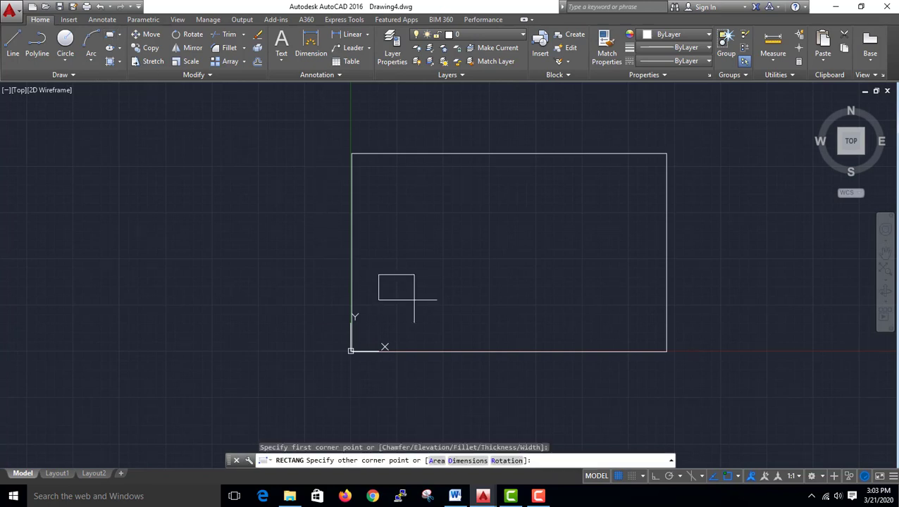
pyautogui.click(461, 329)
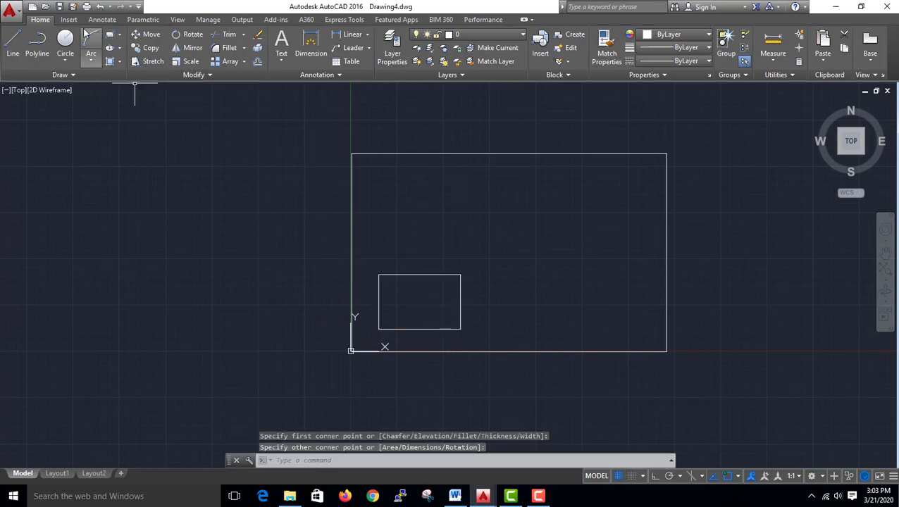
# Step: Draw a circle centred near the small rectangle's bottom edge
pyautogui.click(65, 39)
pyautogui.click(434, 310)
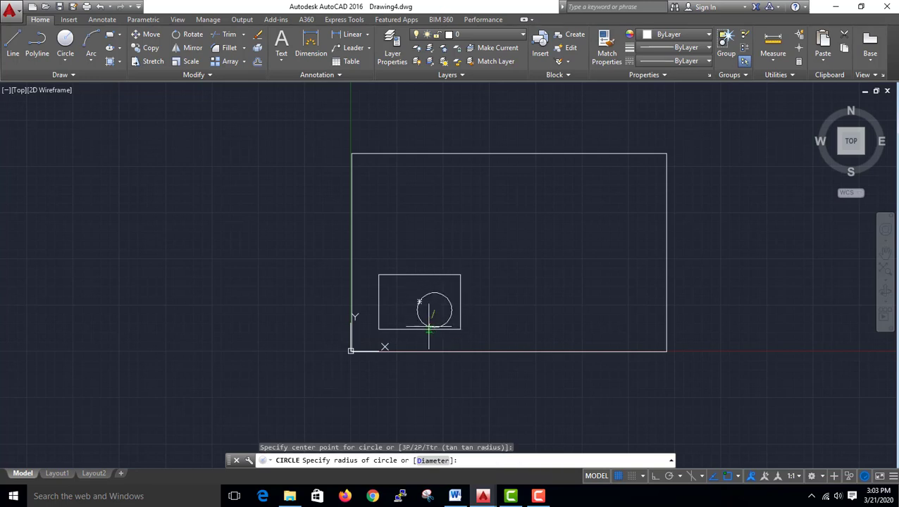
pyautogui.press('Escape')
pyautogui.press('Return')
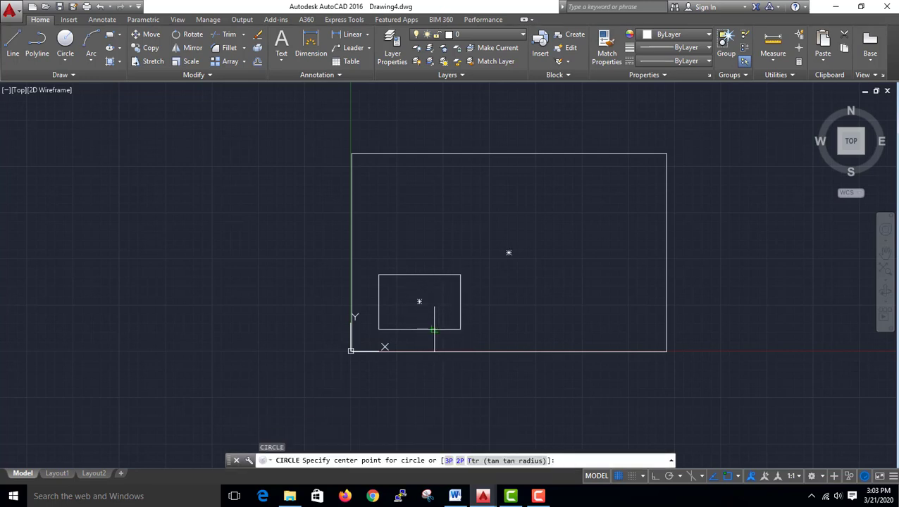
pyautogui.click(437, 321)
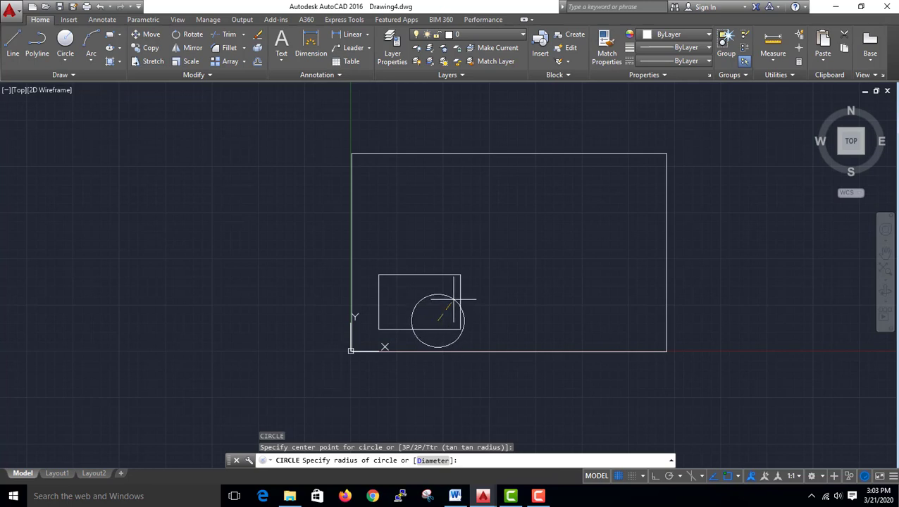
pyautogui.click(453, 300)
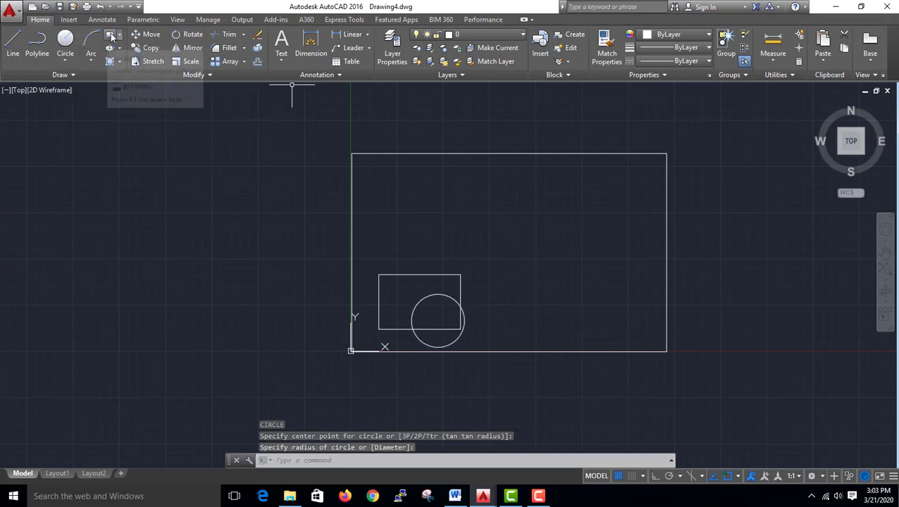
# Step: Draw the triangular lens outline with lines off the rectangle's right edge
pyautogui.click(12, 42)
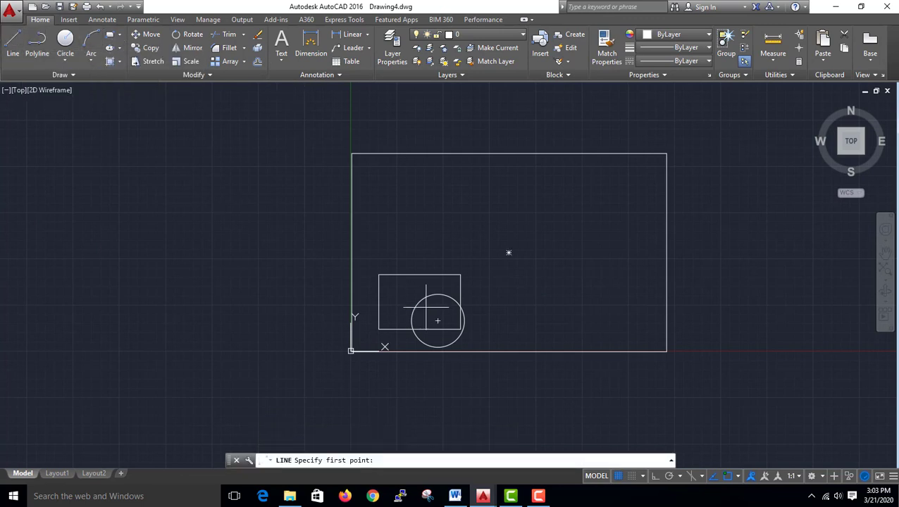
pyautogui.click(460, 289)
pyautogui.click(493, 280)
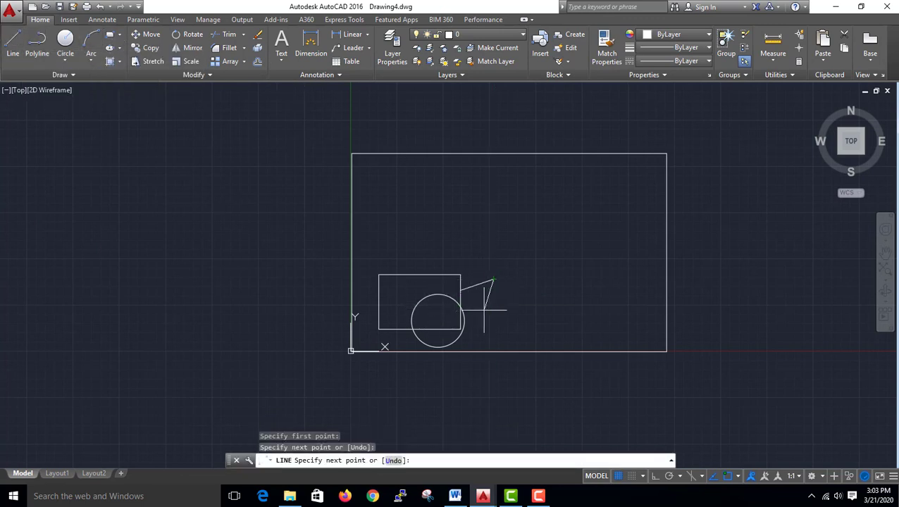
pyautogui.click(493, 328)
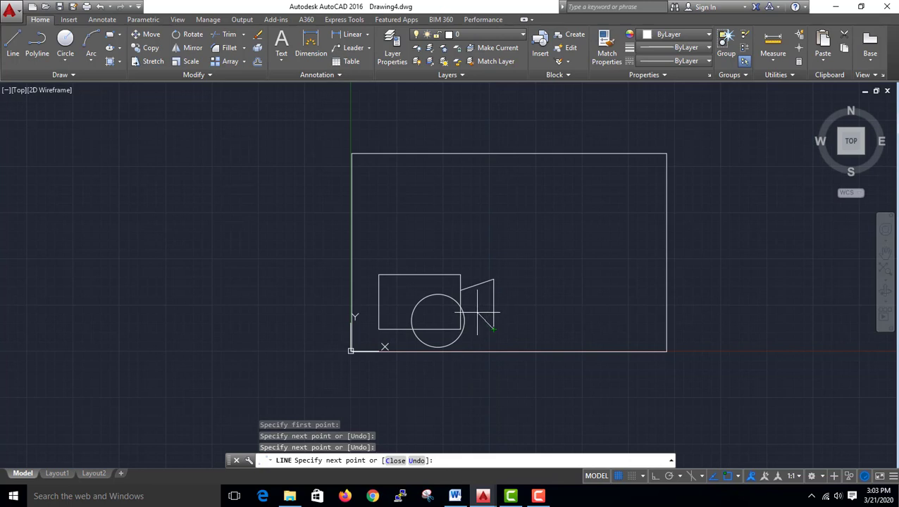
pyautogui.click(478, 314)
pyautogui.click(463, 330)
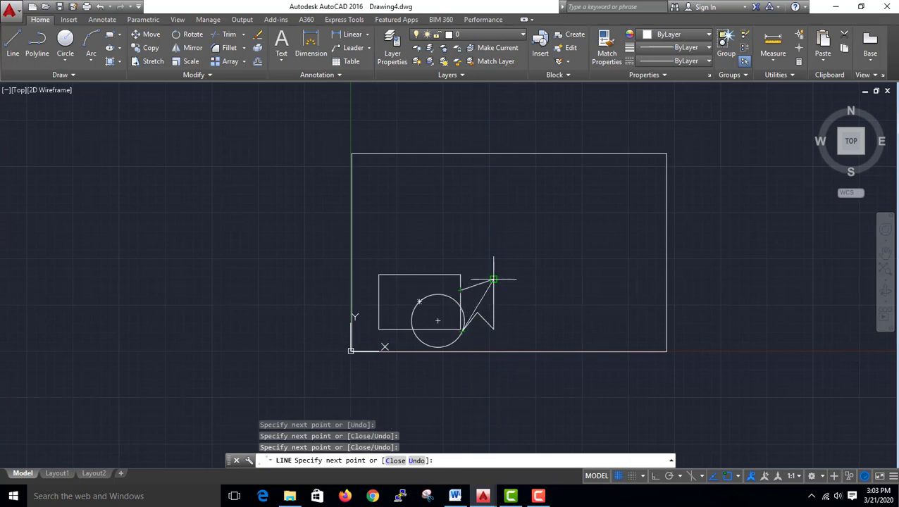
pyautogui.click(494, 279)
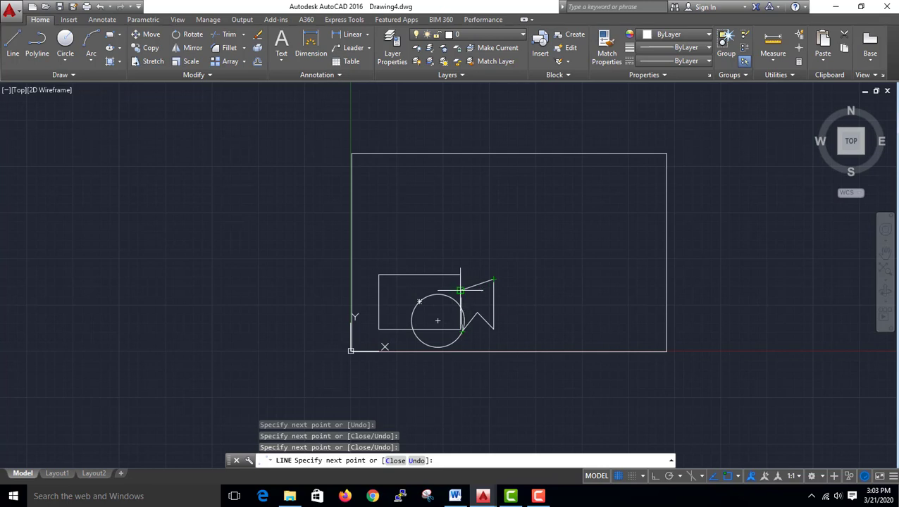
pyautogui.press('Escape')
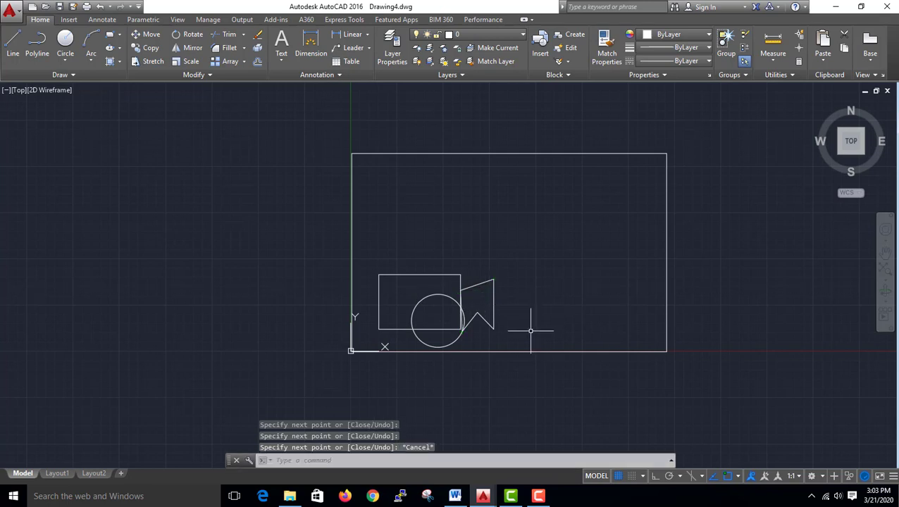
# Step: Erase the large pasted frame rectangle from Drawing4
pyautogui.click(605, 379)
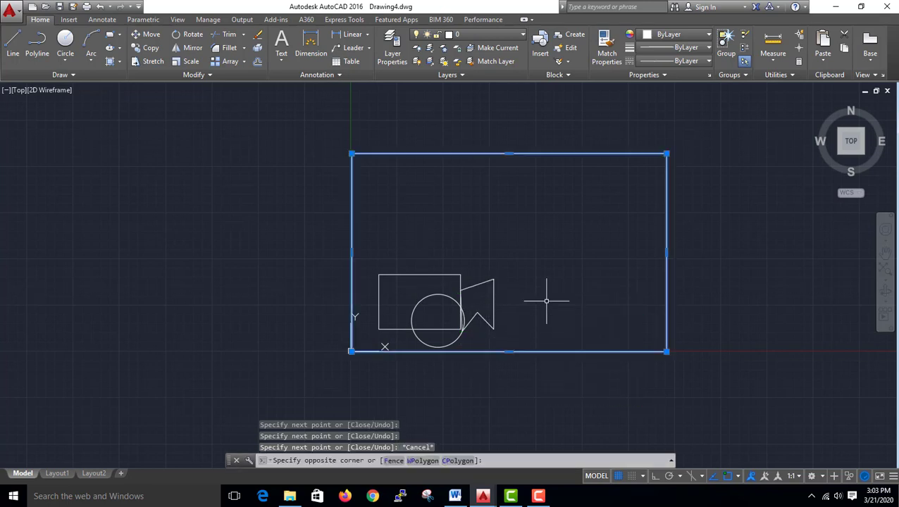
pyautogui.click(546, 326)
pyautogui.press('Delete')
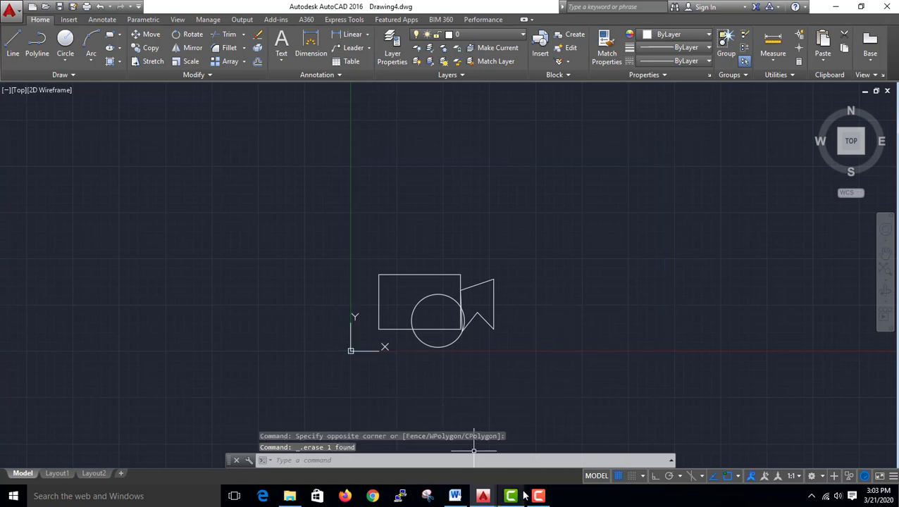
pyautogui.moveTo(483, 496)
pyautogui.click(628, 457)
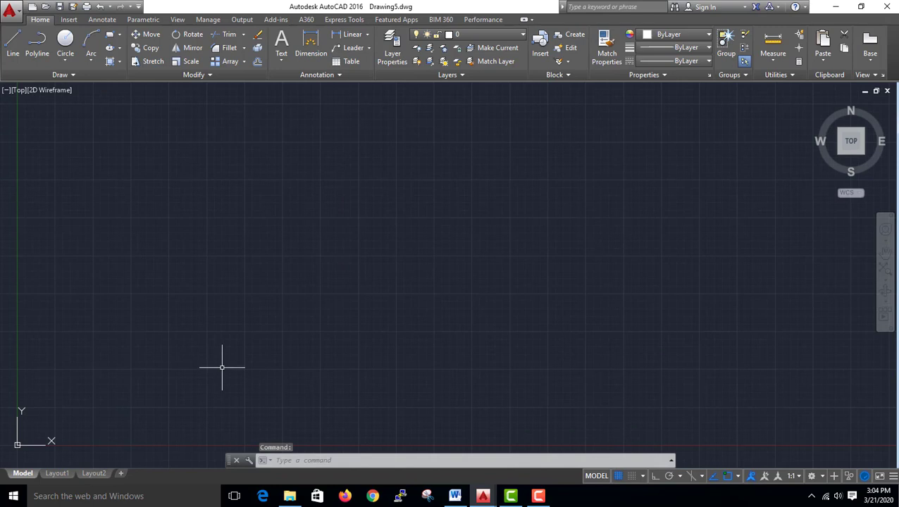
# Step: Paste the frame at Drawing5's origin, then bring Drawing4's camera sketch over for pasting
pyautogui.hotkey('ctrl', 'v')
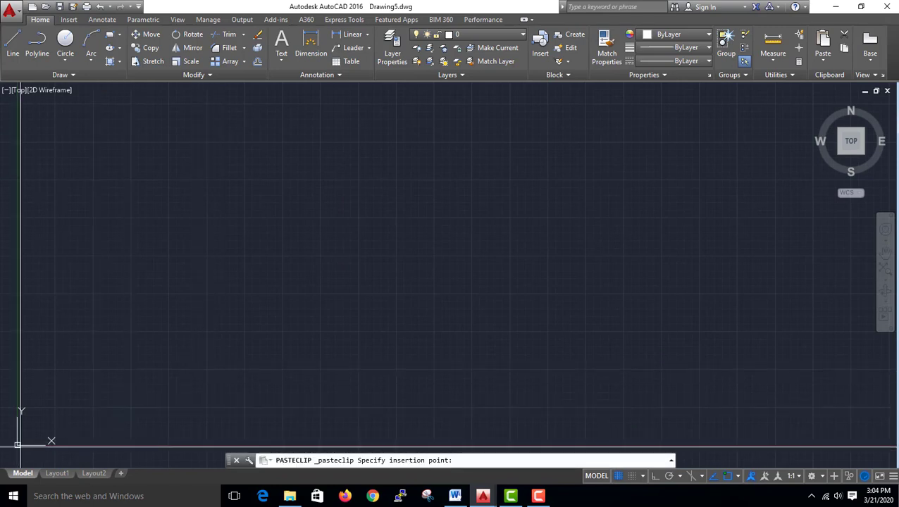
pyautogui.click(18, 444)
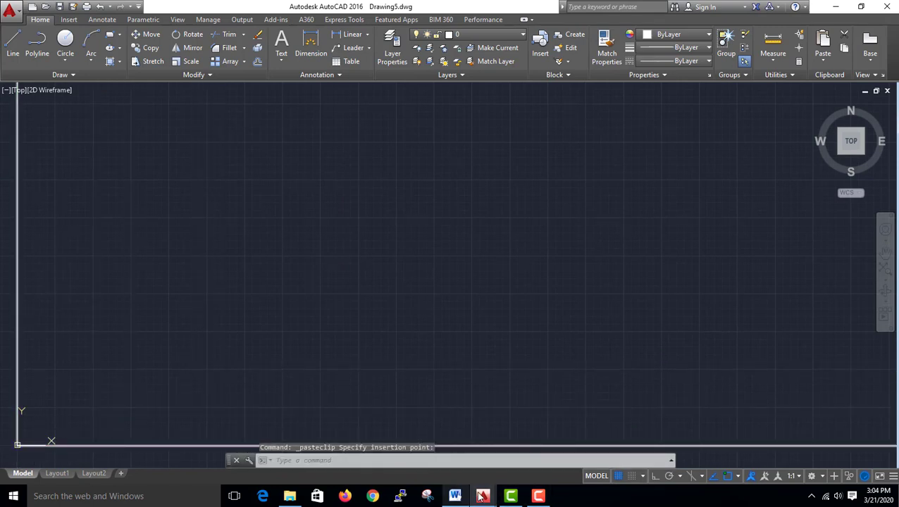
pyautogui.click(542, 466)
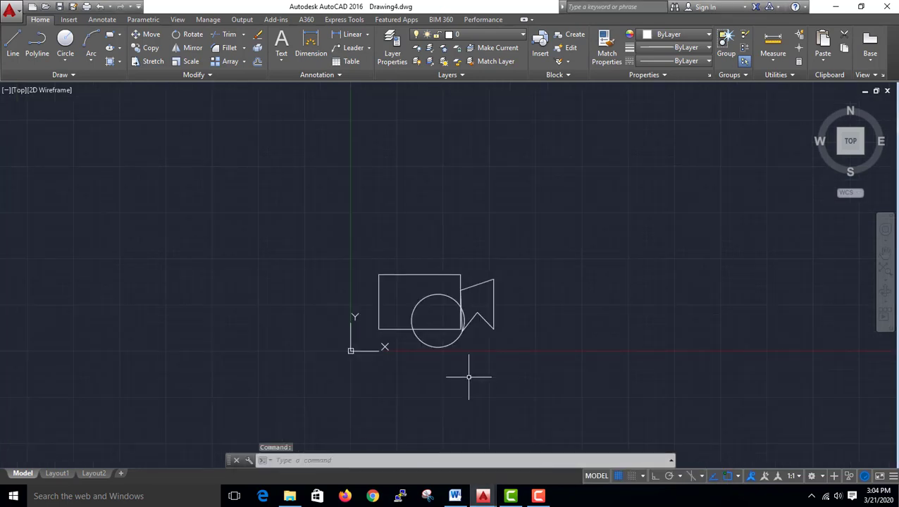
pyautogui.click(486, 347)
pyautogui.click(366, 267)
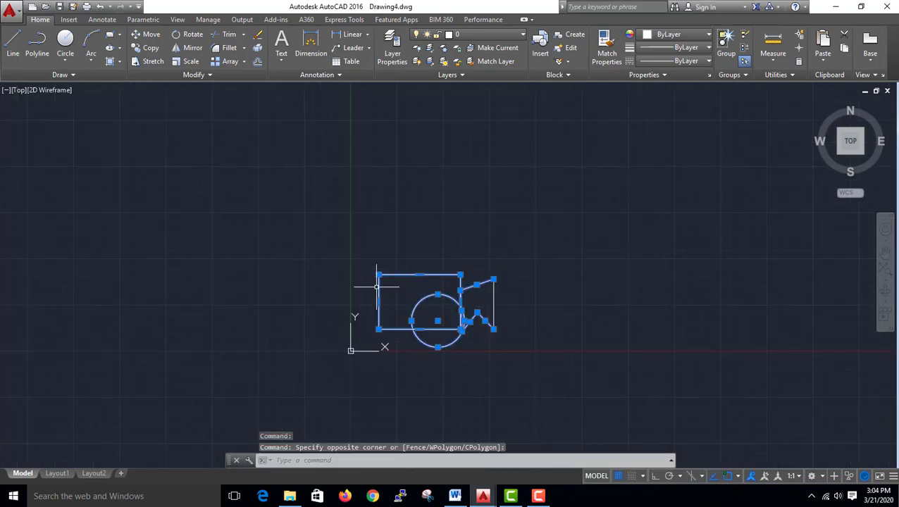
pyautogui.moveTo(483, 496)
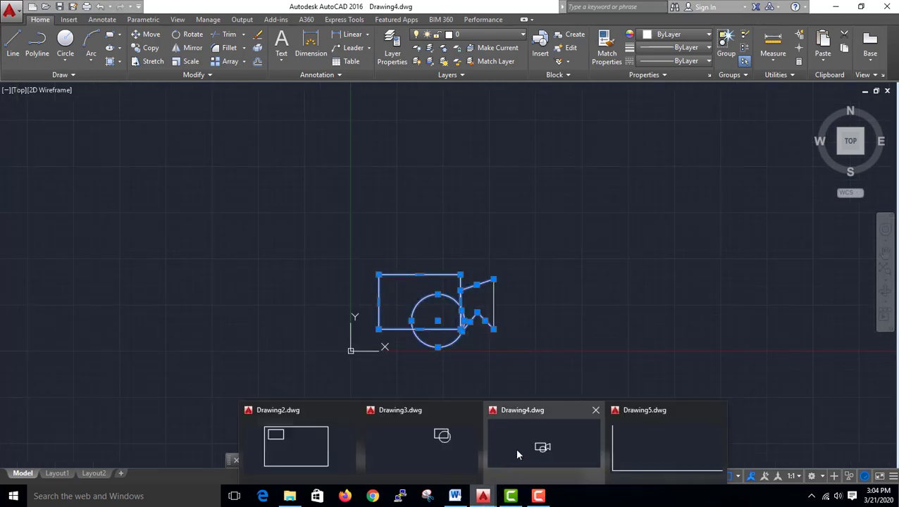
pyautogui.click(641, 454)
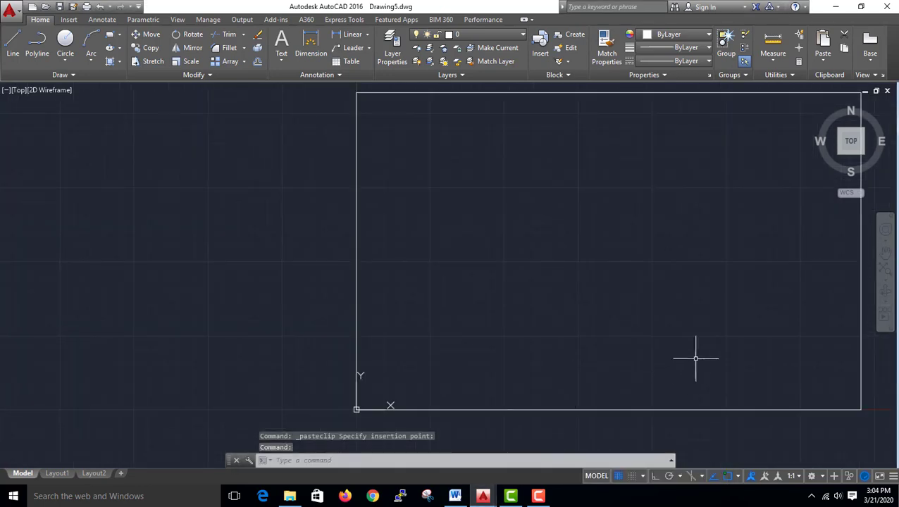
pyautogui.hotkey('ctrl', 'v')
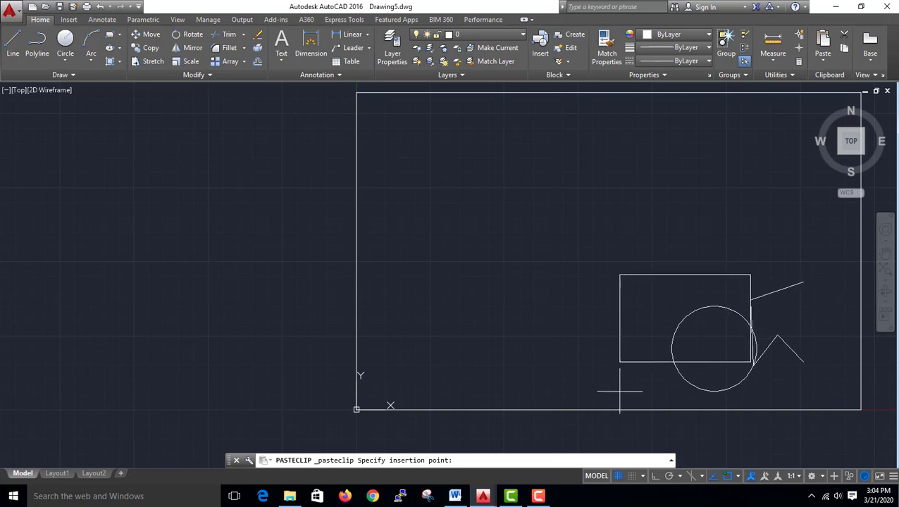
# Step: Place the pasted camera sketch inside the frame's lower right
pyautogui.click(622, 390)
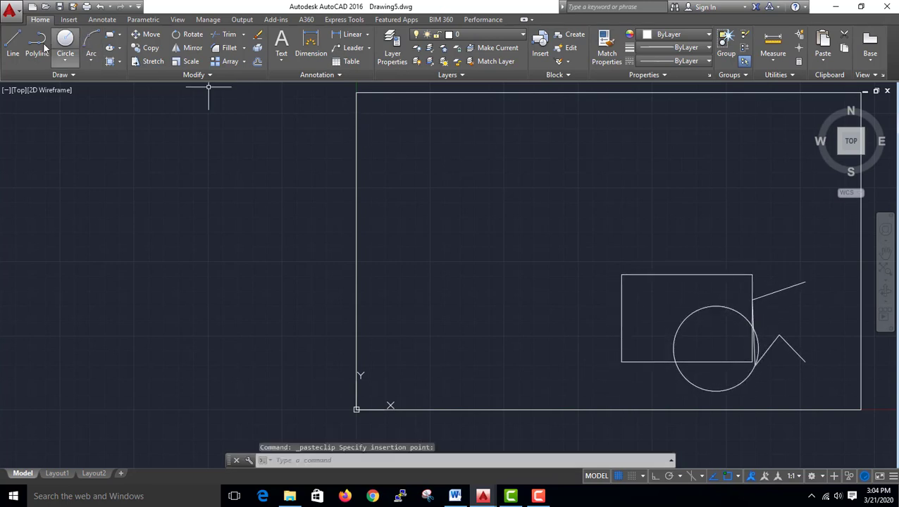
pyautogui.click(13, 46)
pyautogui.click(805, 282)
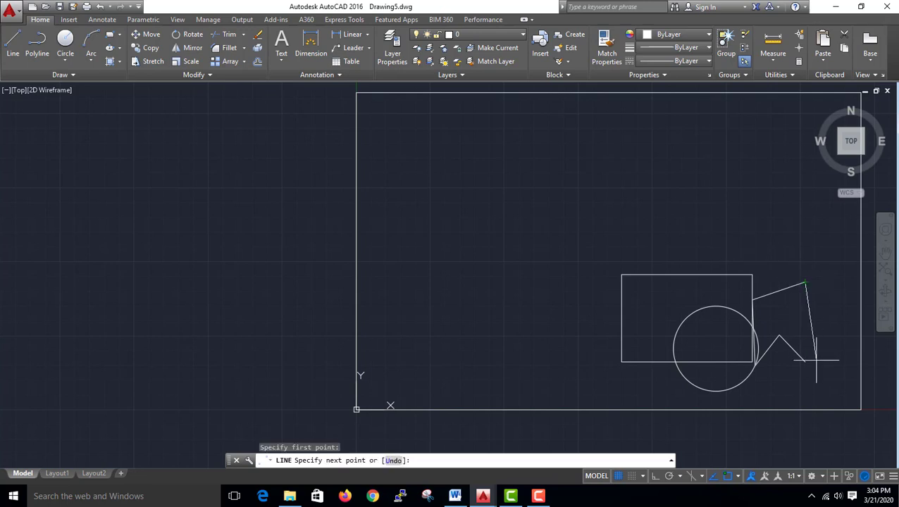
pyautogui.press('Escape')
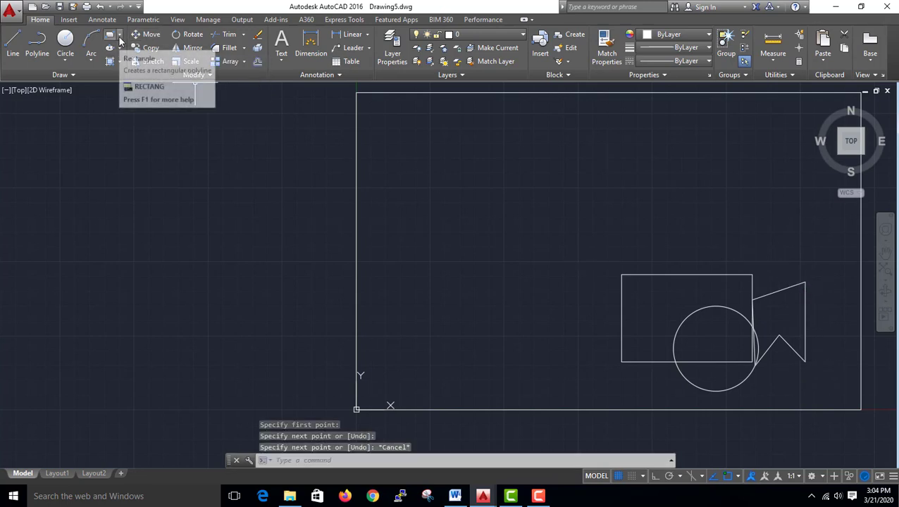
# Step: Draw a 6-sided inscribed polygon over the circle near the rectangle corner
pyautogui.click(120, 34)
pyautogui.click(122, 77)
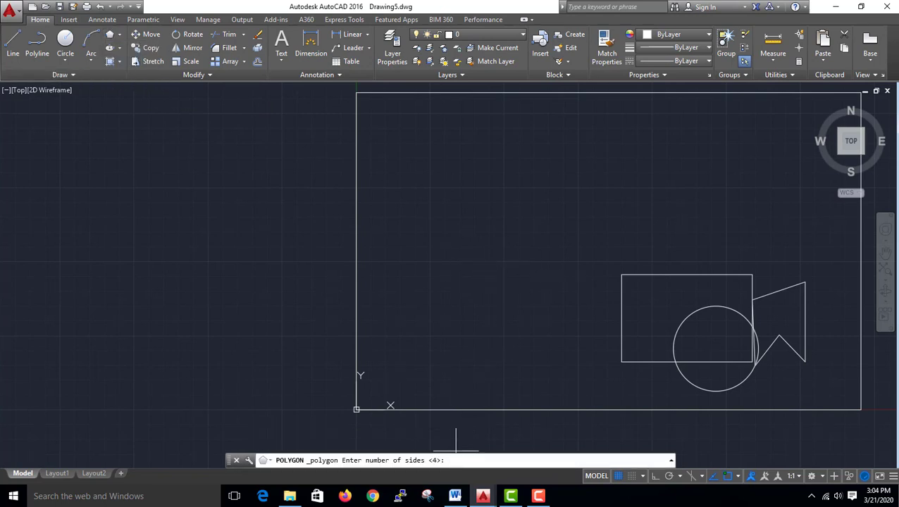
pyautogui.write('6')
pyautogui.press('Return')
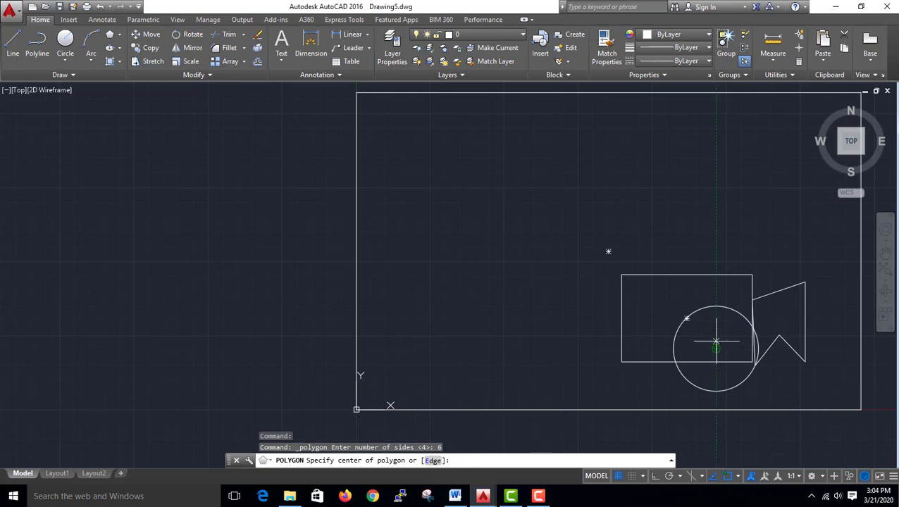
pyautogui.click(753, 274)
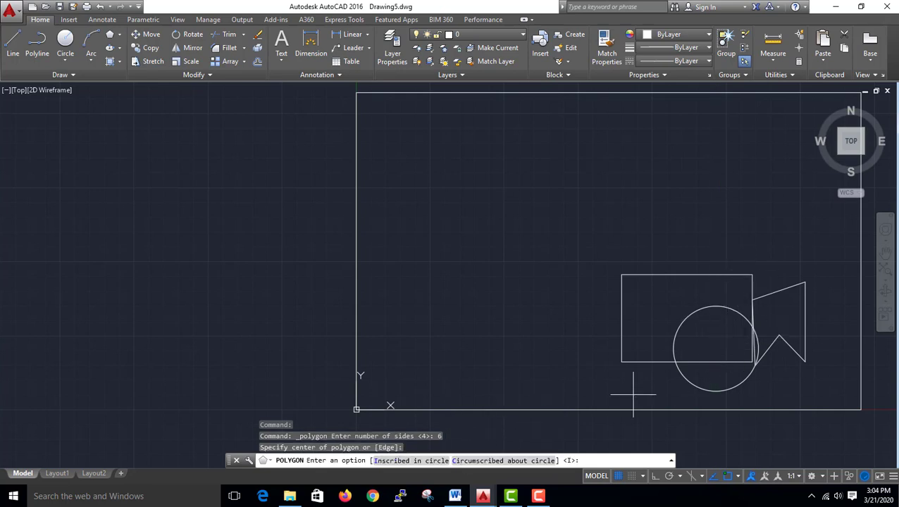
pyautogui.click(411, 461)
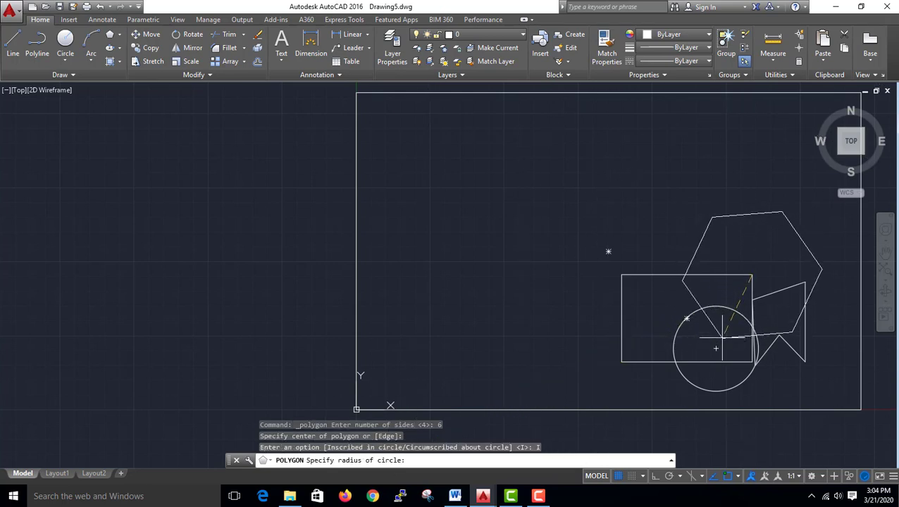
pyautogui.click(716, 307)
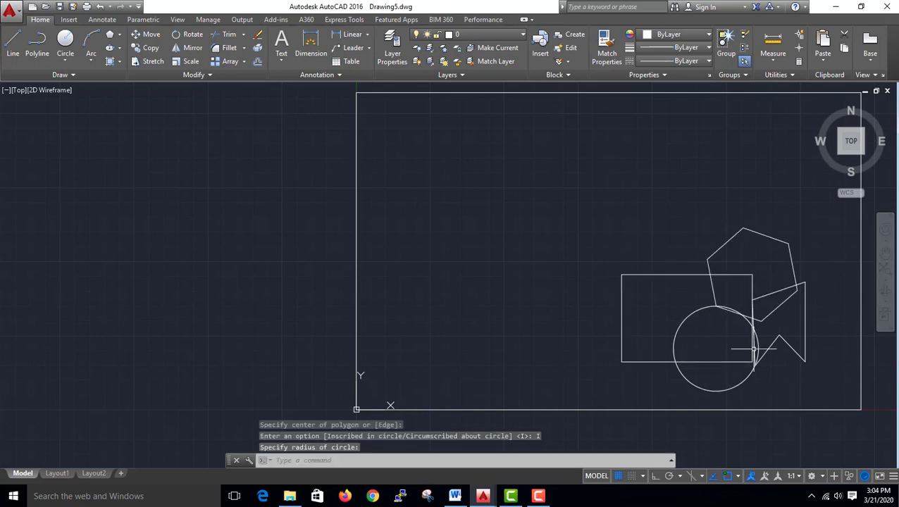
# Step: Erase the large border rectangle from Drawing5
pyautogui.click(762, 432)
pyautogui.click(676, 401)
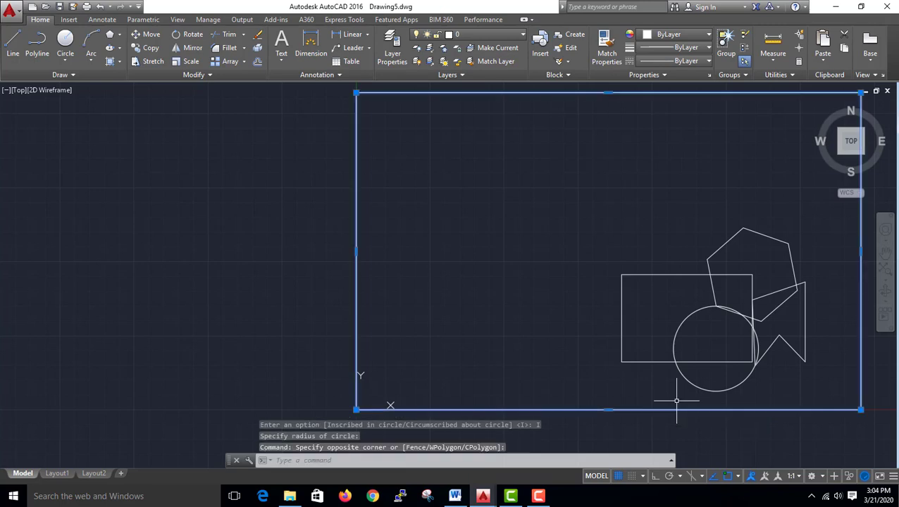
pyautogui.press('Delete')
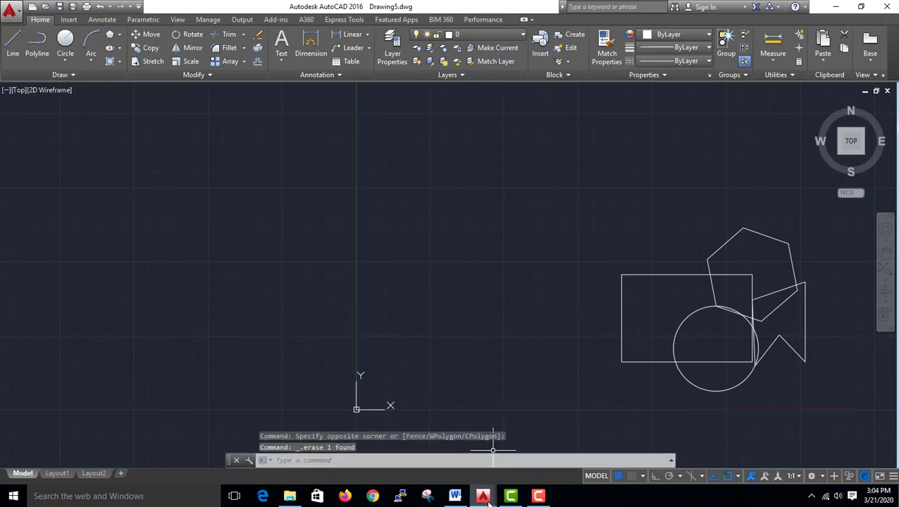
pyautogui.click(392, 454)
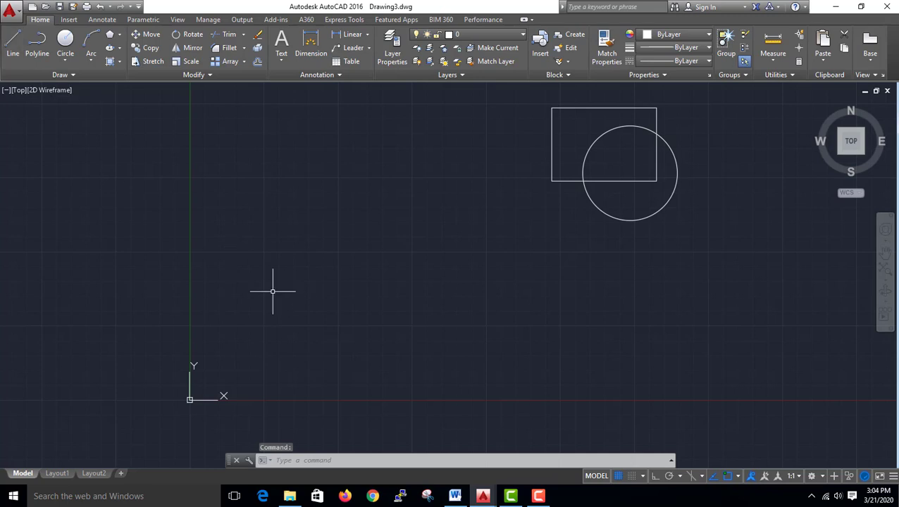
pyautogui.write('E')
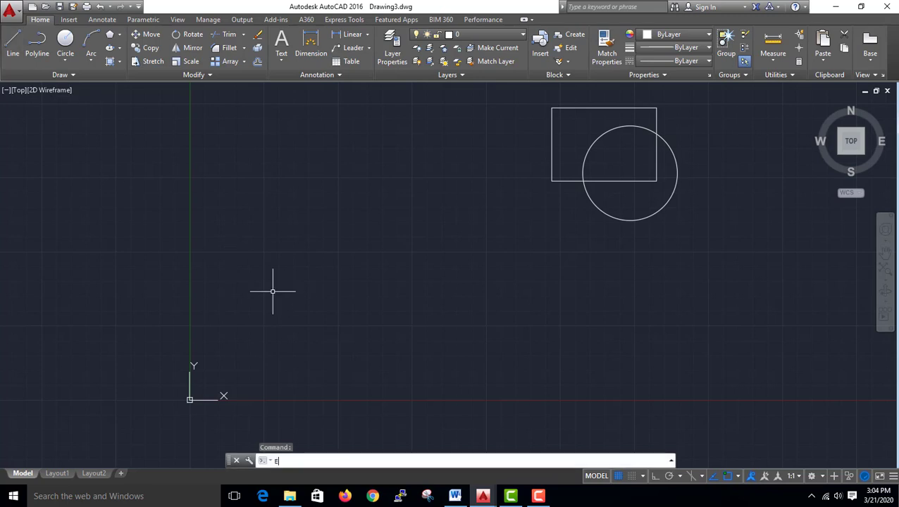
pyautogui.press('Escape')
pyautogui.write('r')
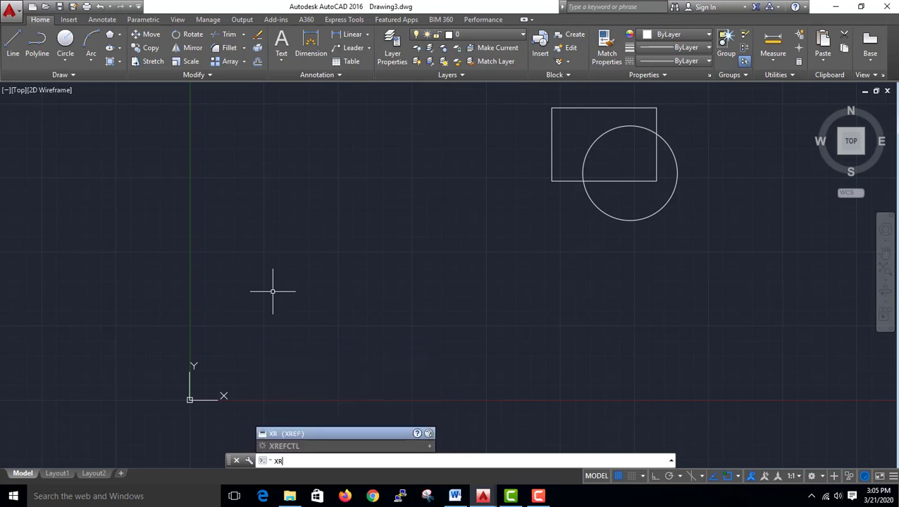
pyautogui.write('ef')
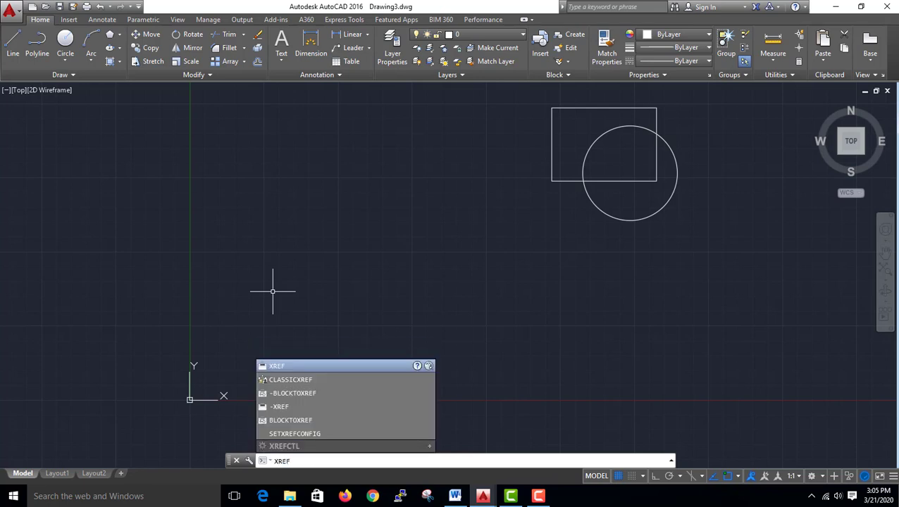
pyautogui.press('Return')
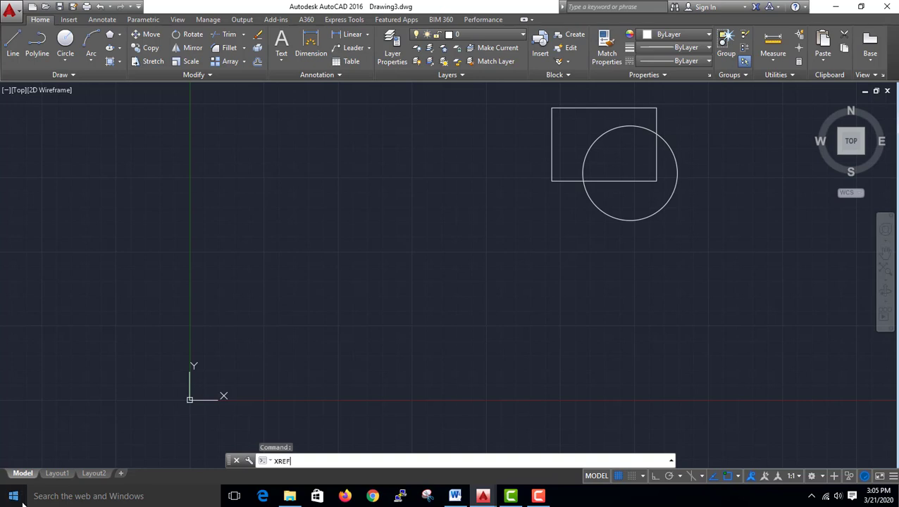
pyautogui.press('Return')
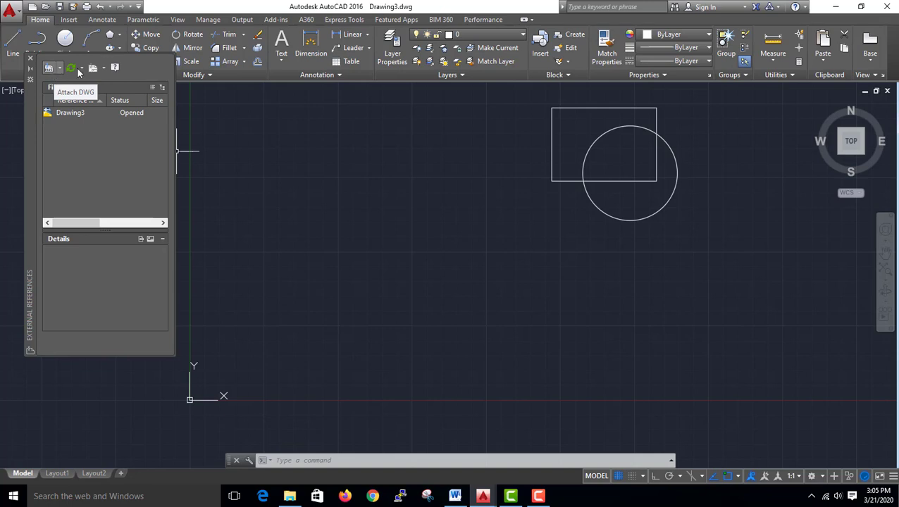
pyautogui.click(30, 58)
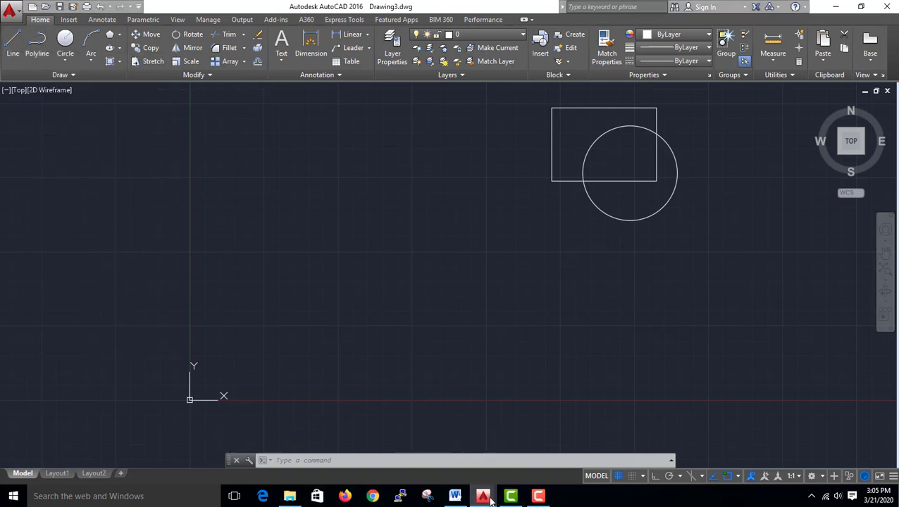
# Step: Save Drawing2 as @1.dwg in the Documents folder
pyautogui.moveTo(483, 497)
pyautogui.click(328, 467)
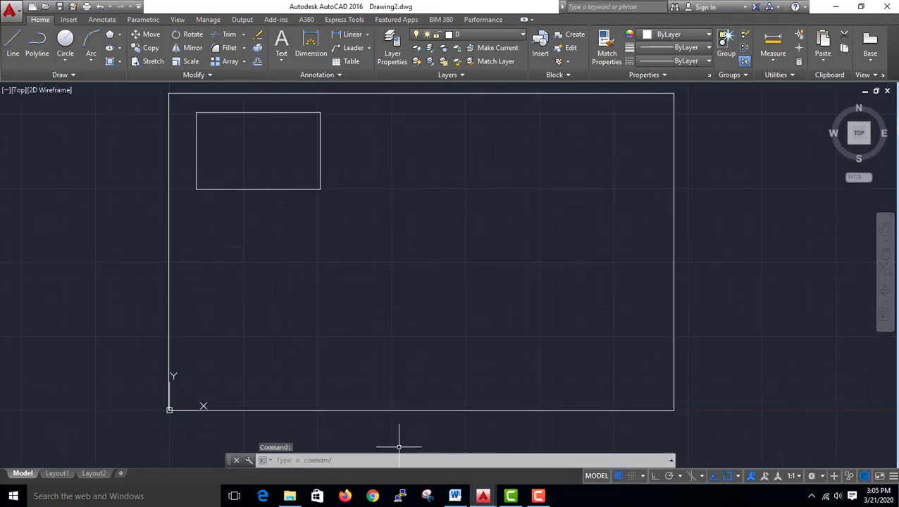
pyautogui.hotkey('ctrl', 's')
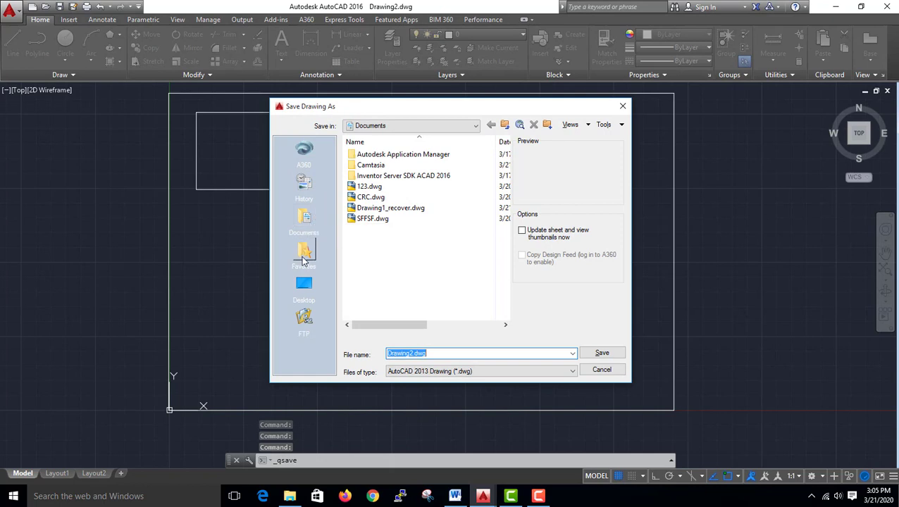
pyautogui.click(411, 325)
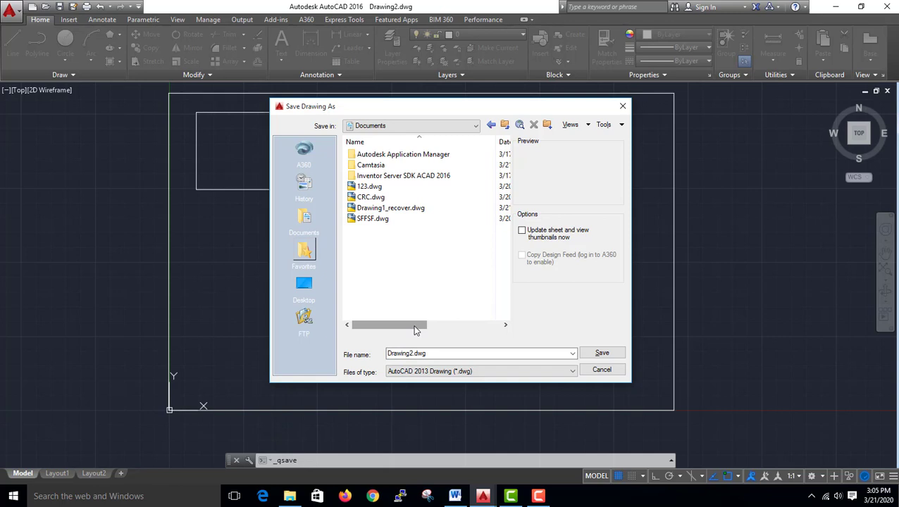
pyautogui.click(423, 353)
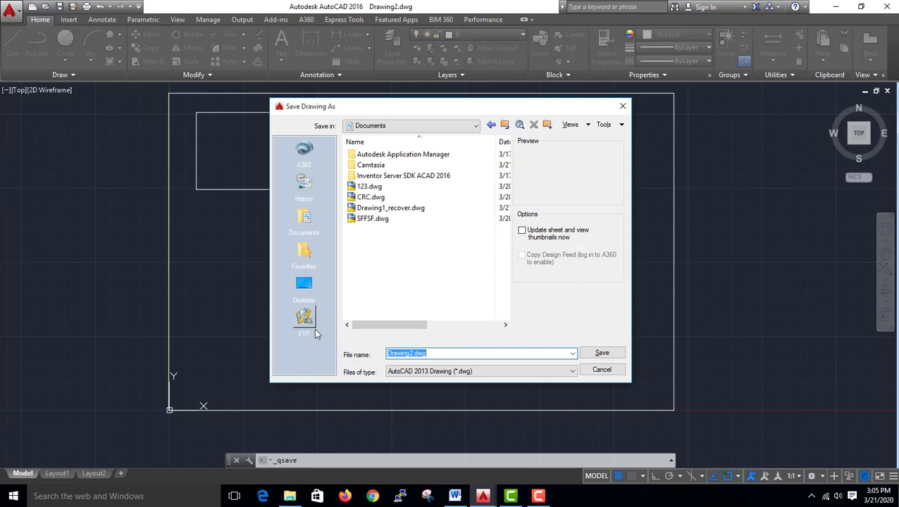
pyautogui.write('@')
pyautogui.write('1')
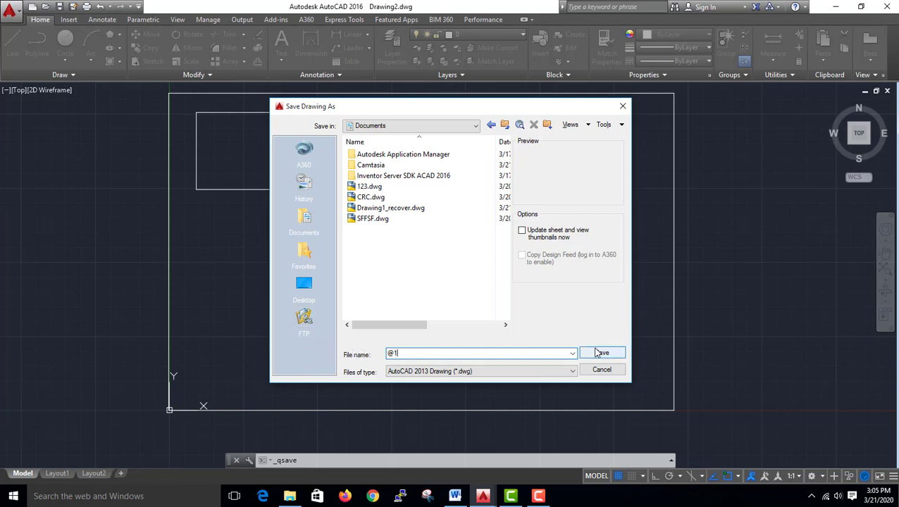
pyautogui.click(599, 354)
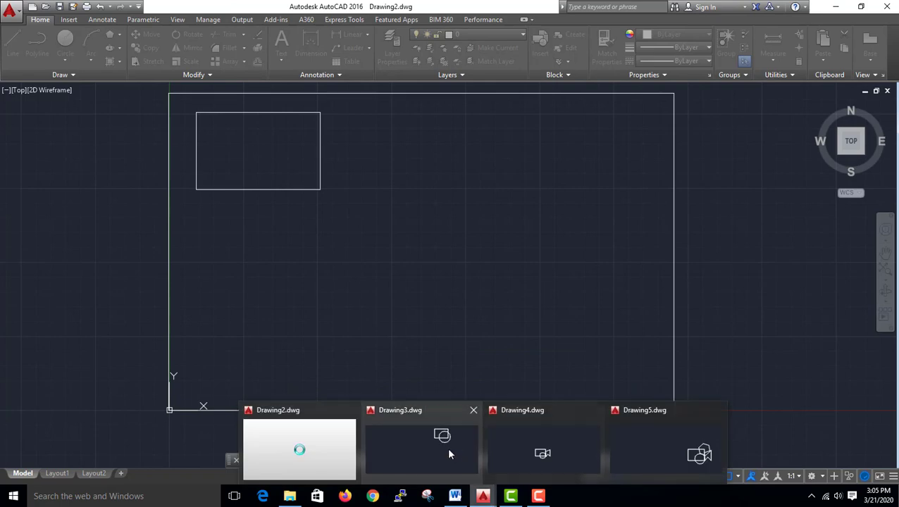
pyautogui.click(447, 447)
# Step: Save Drawing3 as @2.dwg and Drawing4 as @3.dwg
pyautogui.hotkey('ctrl', 's')
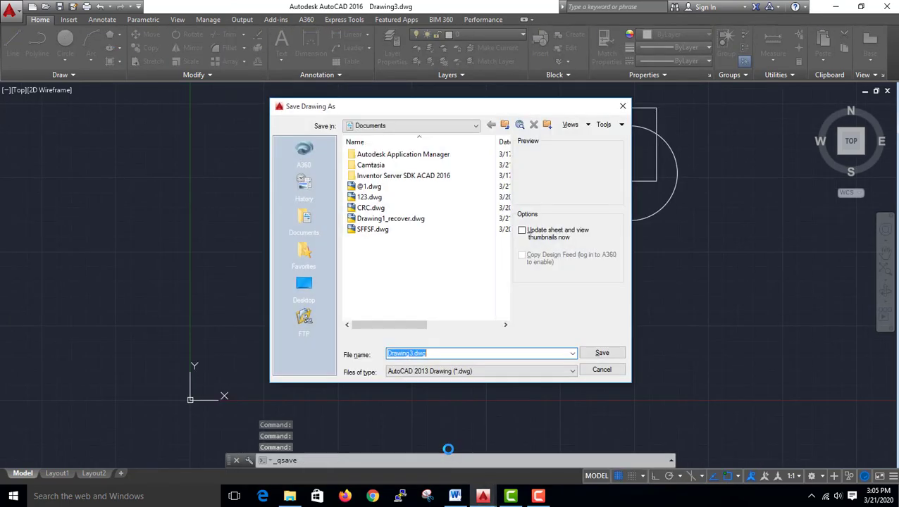
pyautogui.write('@')
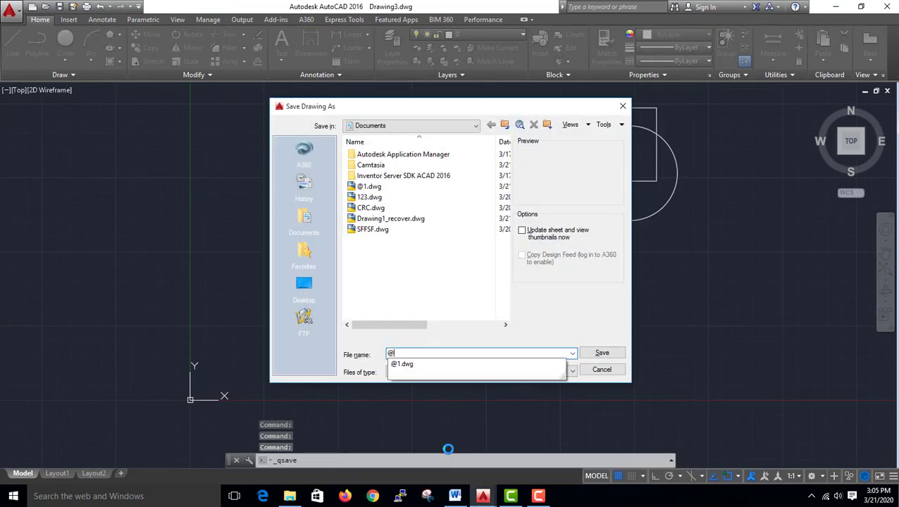
pyautogui.write('2')
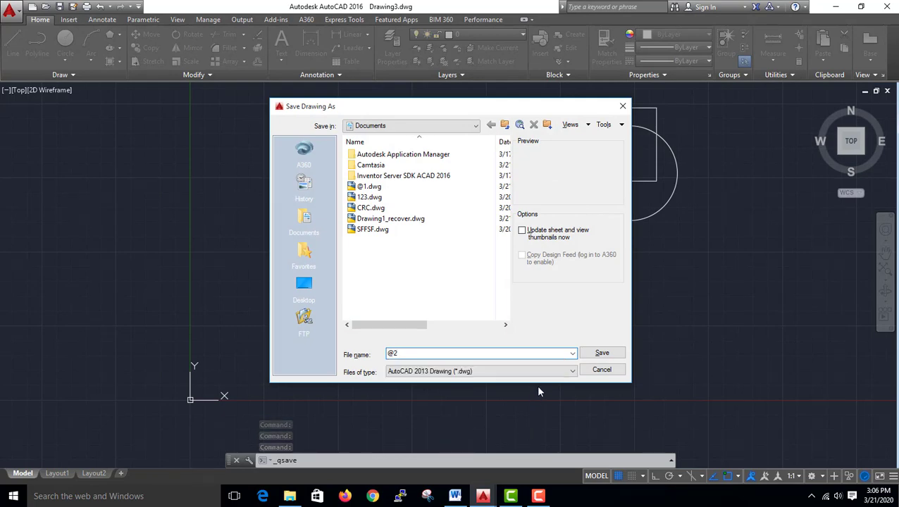
pyautogui.click(602, 354)
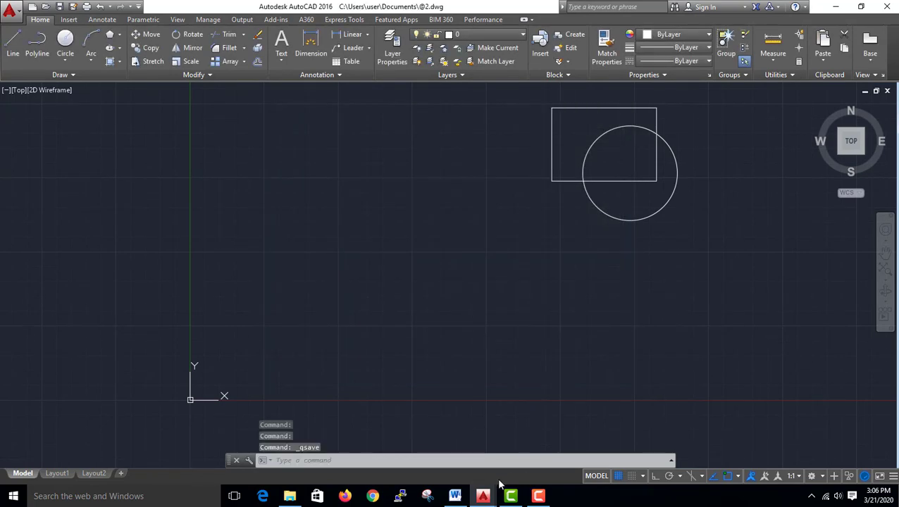
pyautogui.moveTo(483, 496)
pyautogui.click(528, 453)
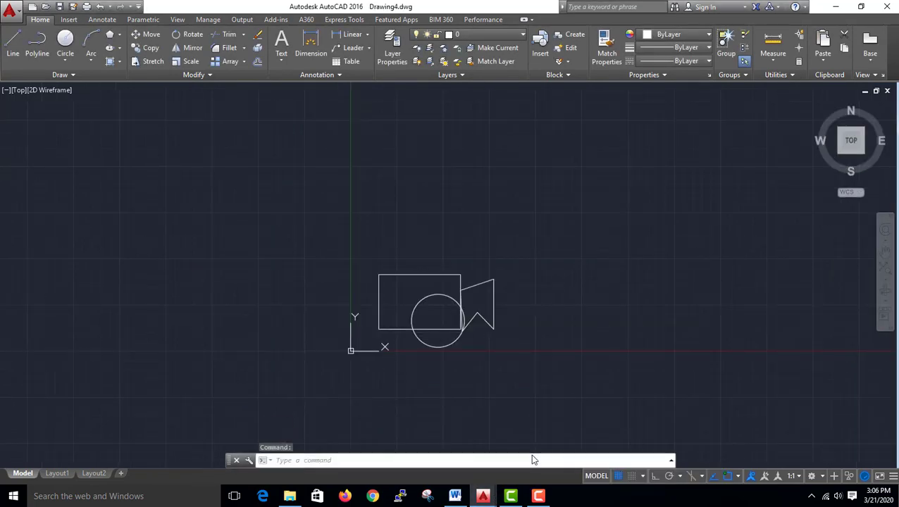
pyautogui.hotkey('ctrl', 's')
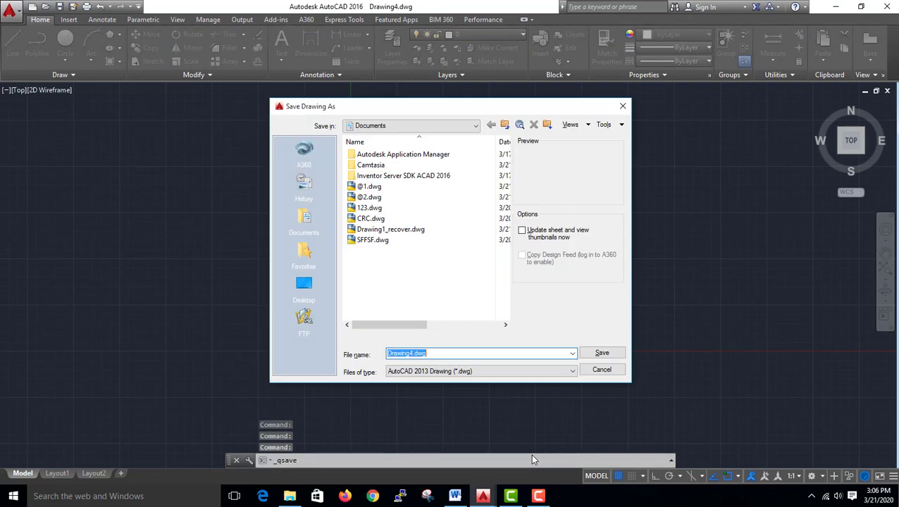
pyautogui.write('@')
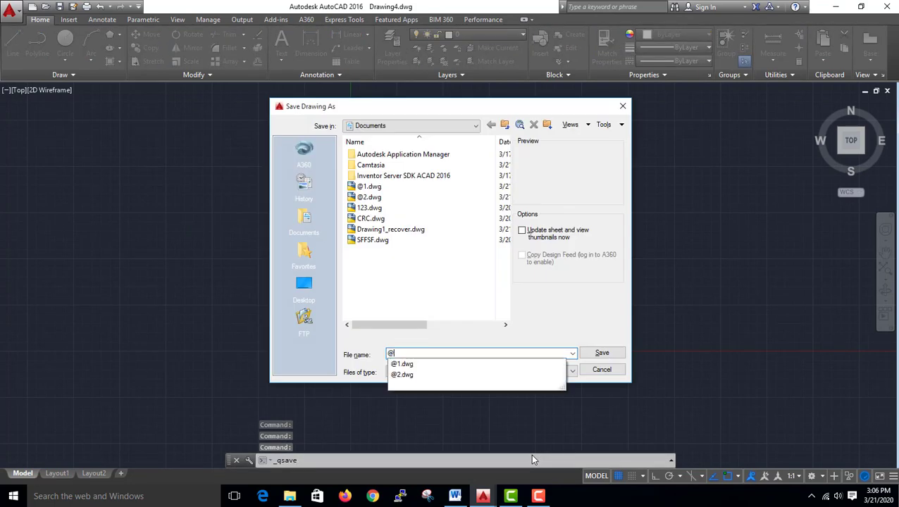
pyautogui.write('3')
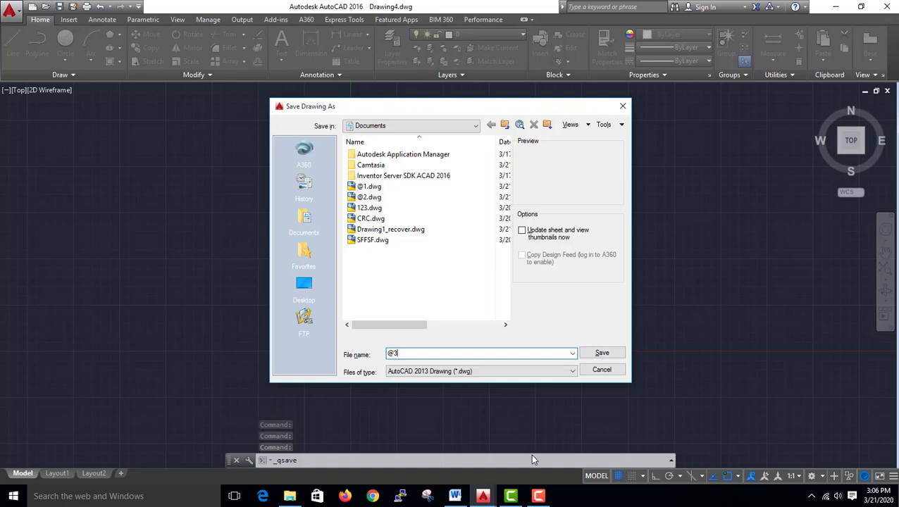
pyautogui.click(603, 354)
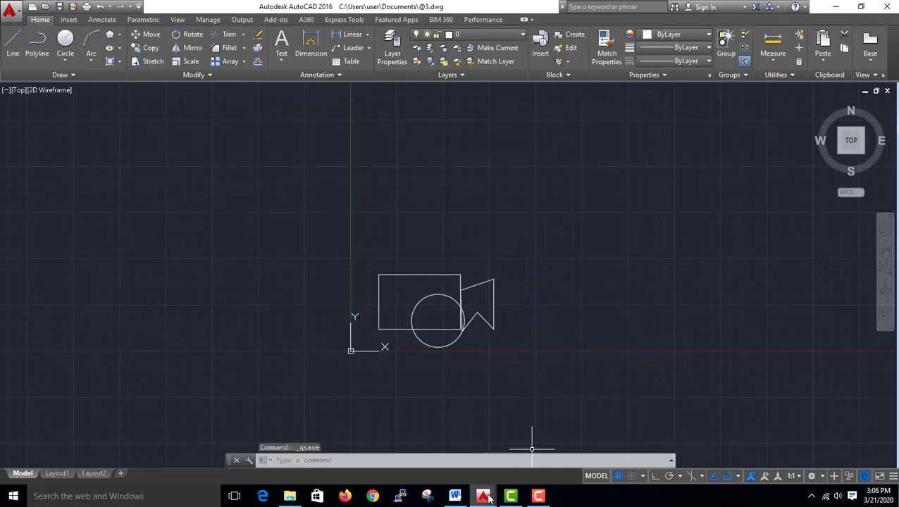
# Step: Save Drawing5 as @4.dwg
pyautogui.click(639, 434)
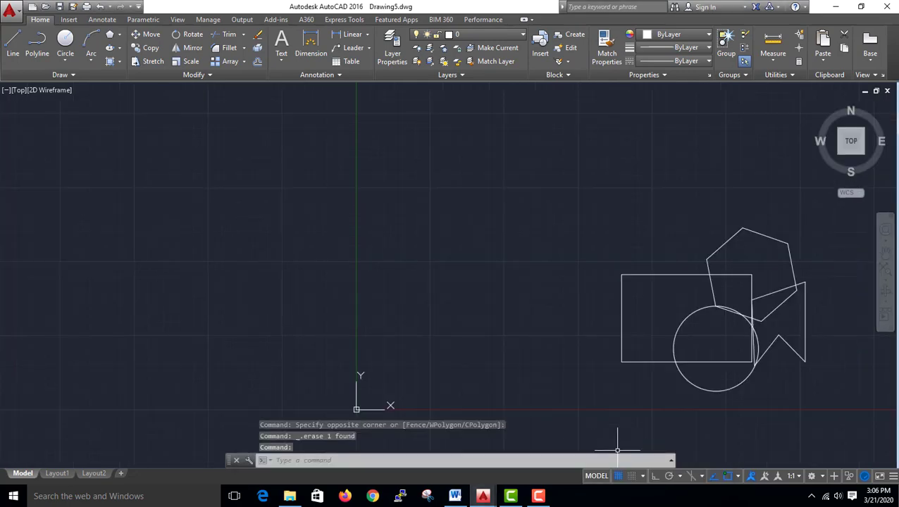
pyautogui.hotkey('ctrl', 's')
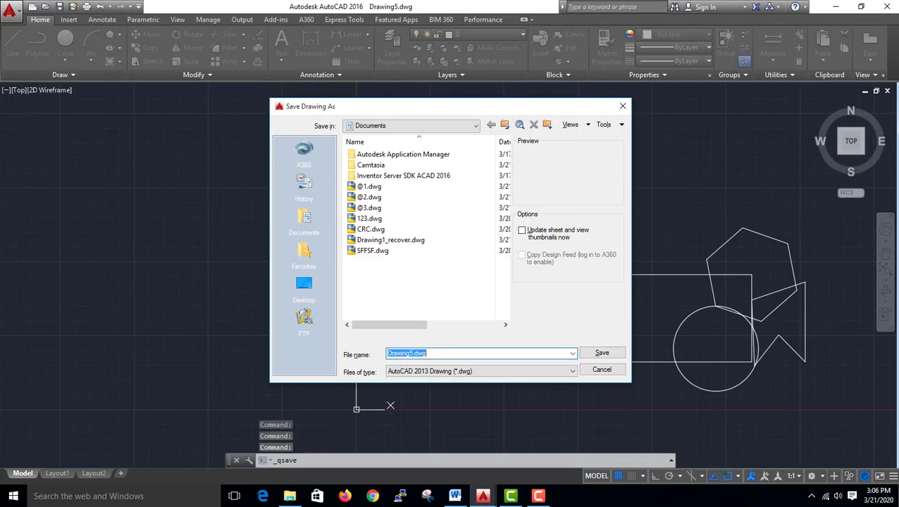
pyautogui.write('@')
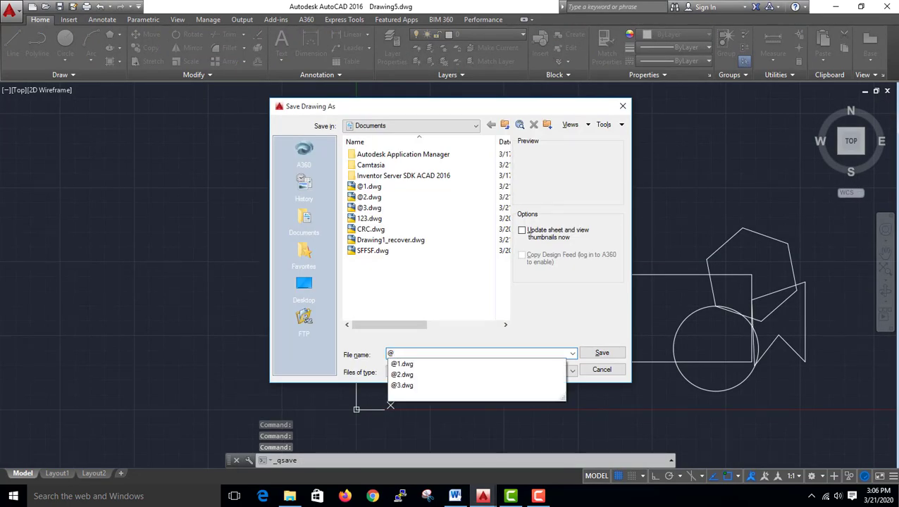
pyautogui.write('5')
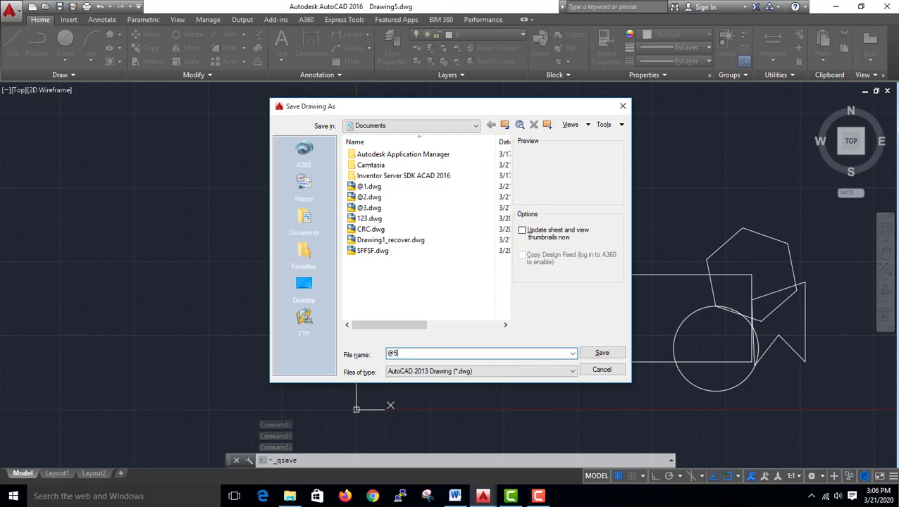
pyautogui.press('BackSpace')
pyautogui.write('4')
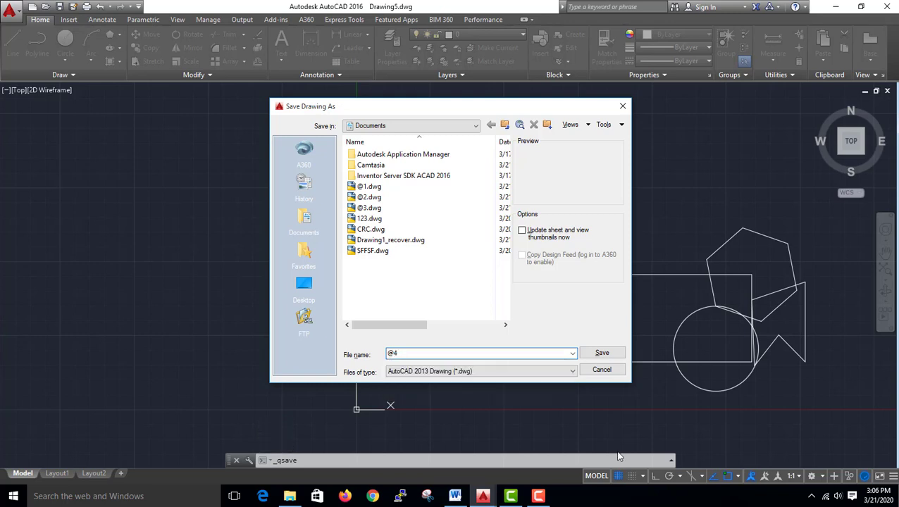
pyautogui.click(603, 354)
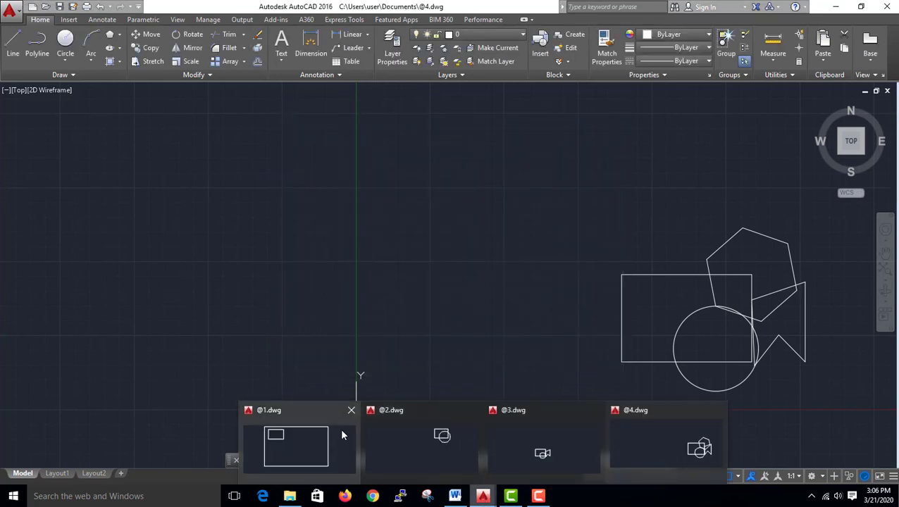
# Step: Show the External References palette for @2.dwg using the XREF command
pyautogui.click(405, 451)
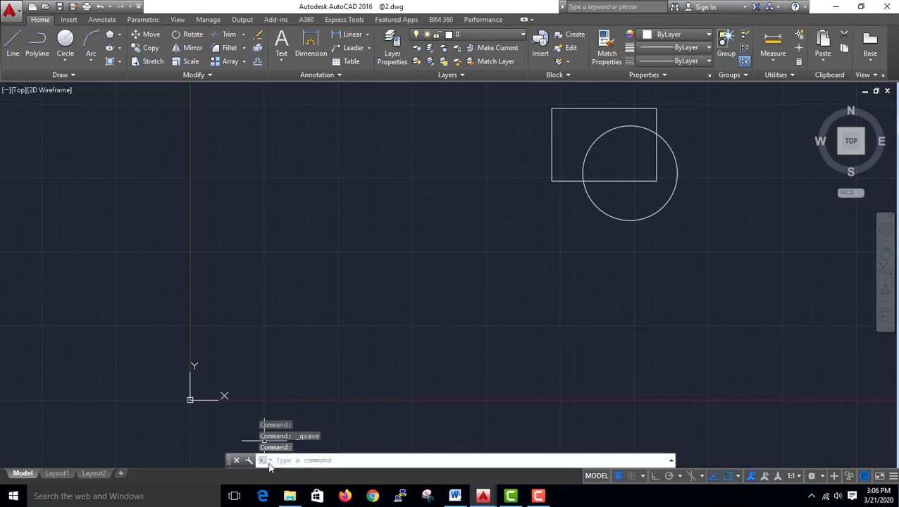
pyautogui.write('X')
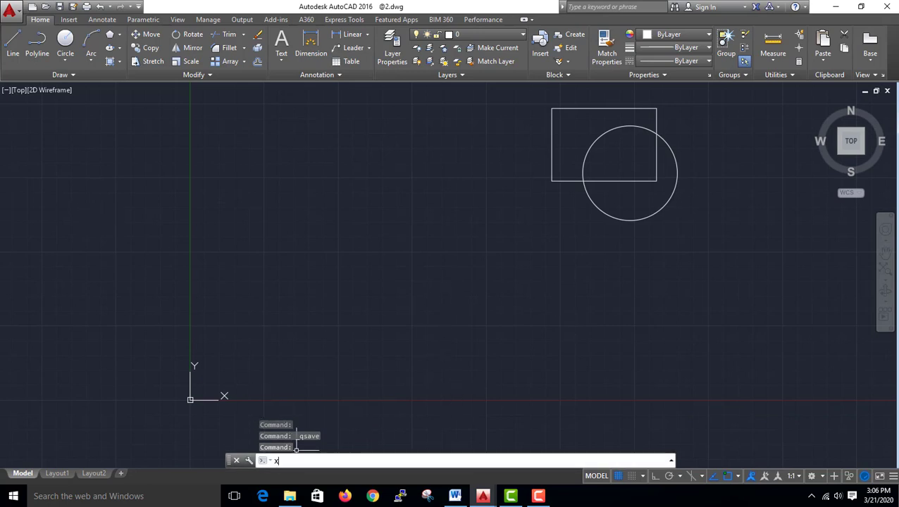
pyautogui.write('REFCONFIG')
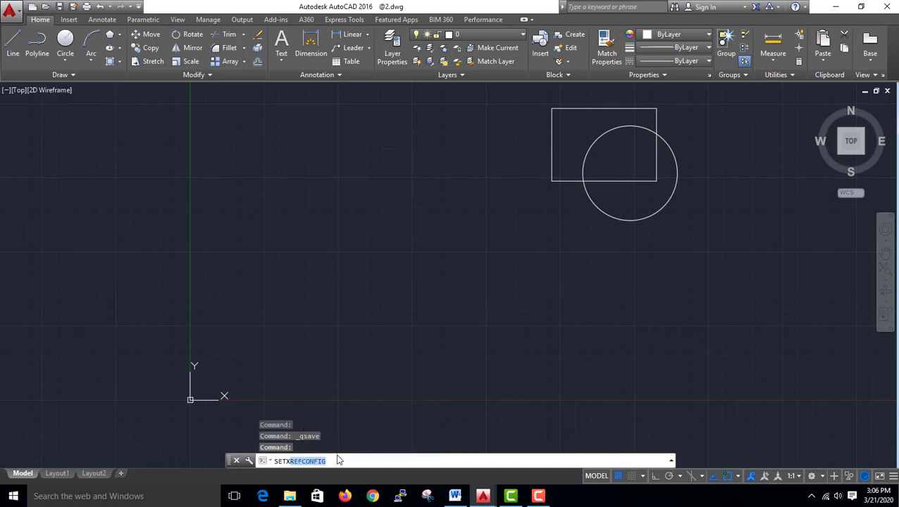
pyautogui.press('Return')
pyautogui.press('Escape')
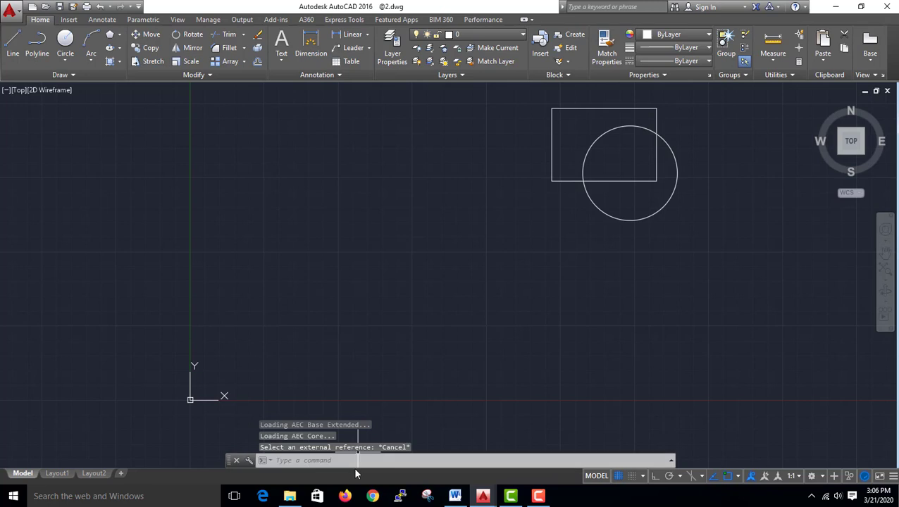
pyautogui.write('XR')
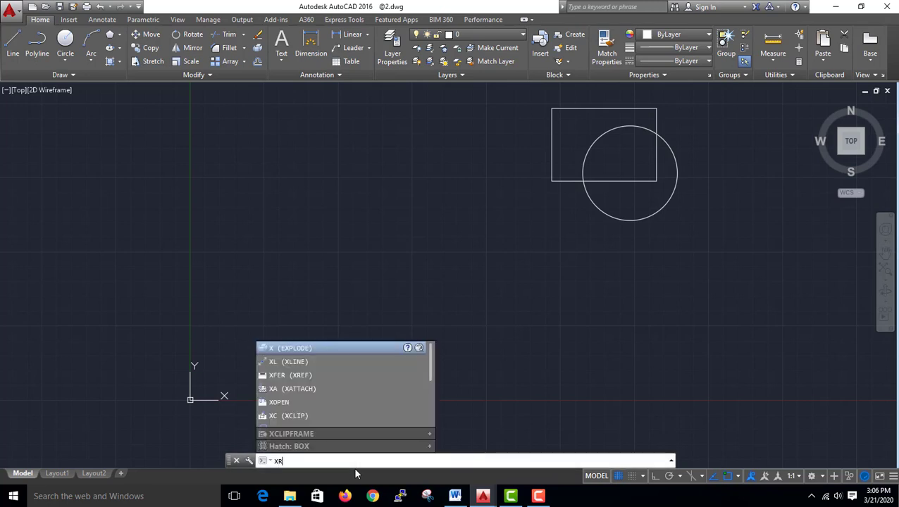
pyautogui.write('EF')
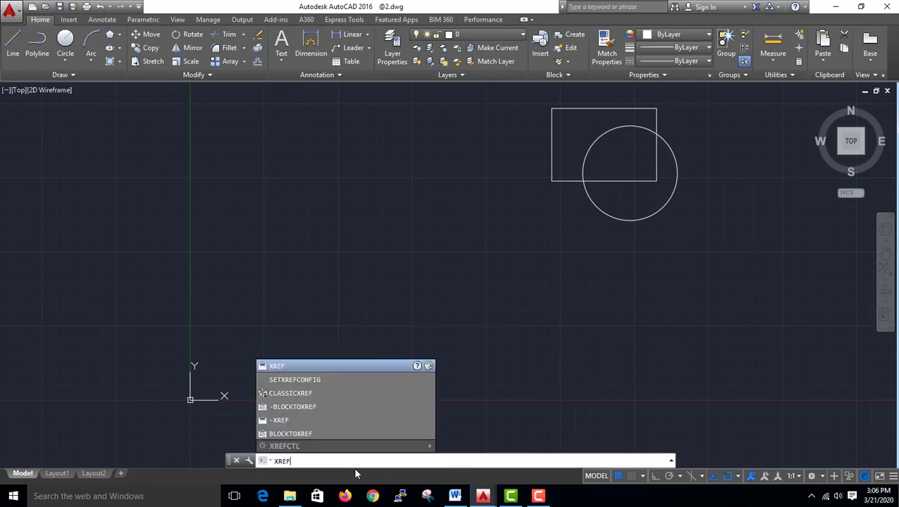
pyautogui.press('Return')
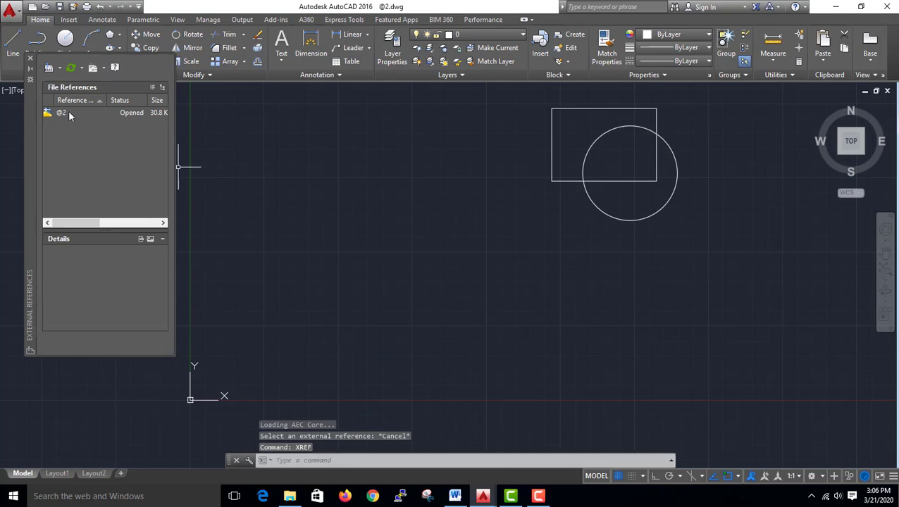
# Step: Attach @1.dwg to @2.dwg as an xref at the origin and save
pyautogui.click(48, 68)
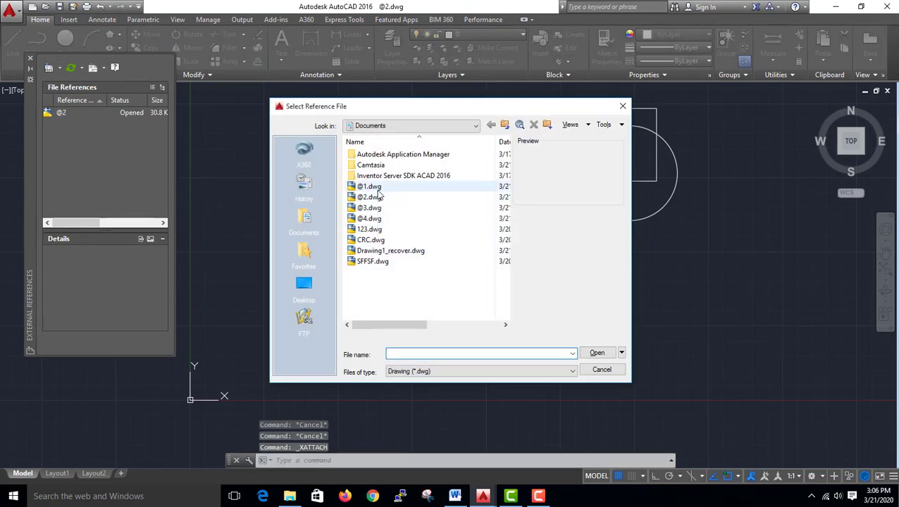
pyautogui.click(378, 189)
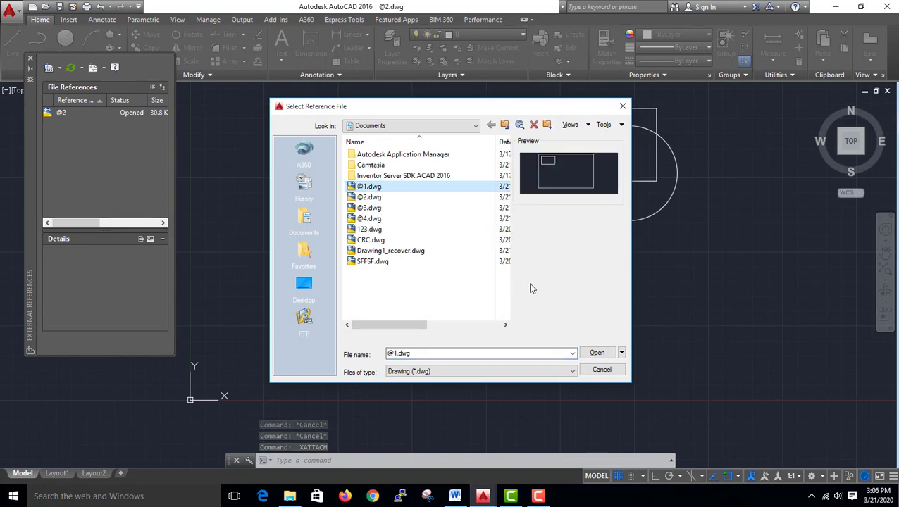
pyautogui.click(596, 353)
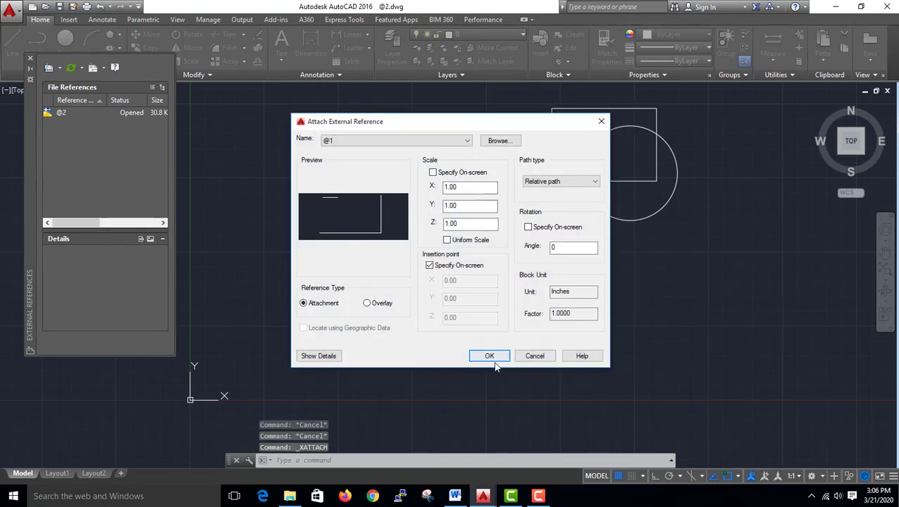
pyautogui.click(491, 356)
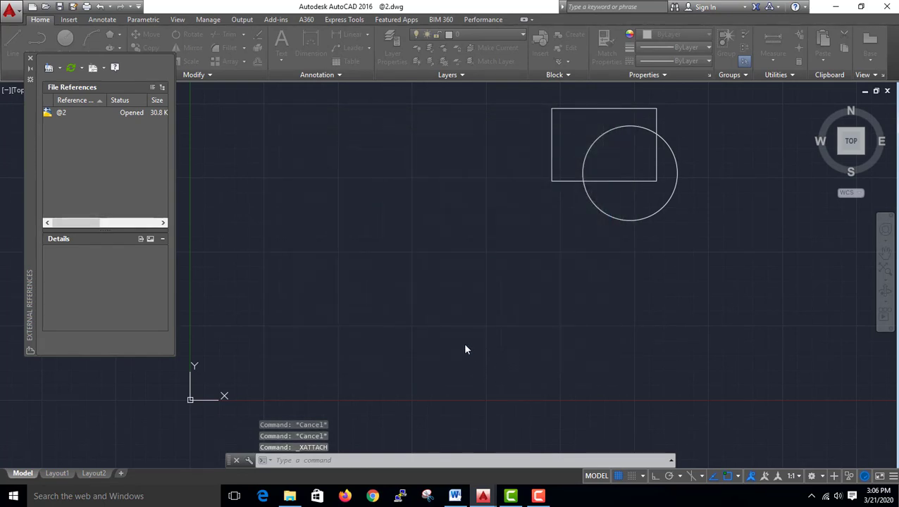
pyautogui.click(190, 400)
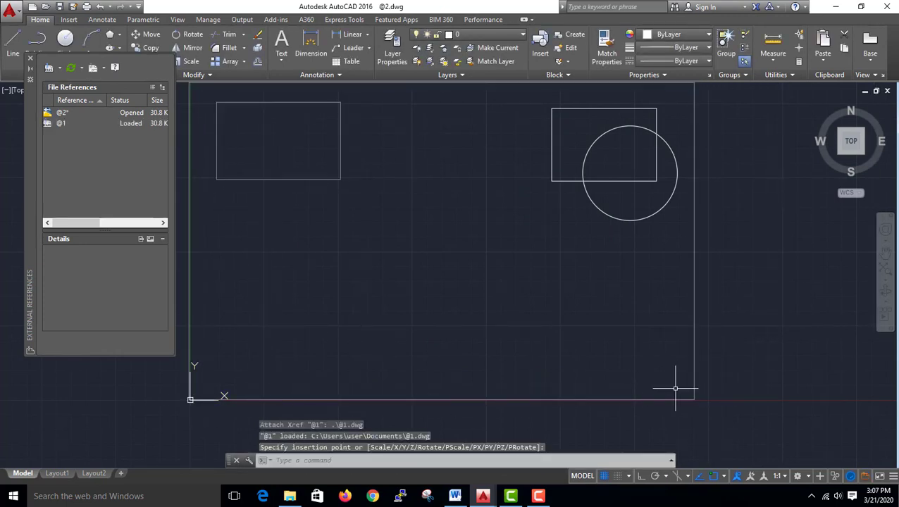
pyautogui.hotkey('ctrl', 's')
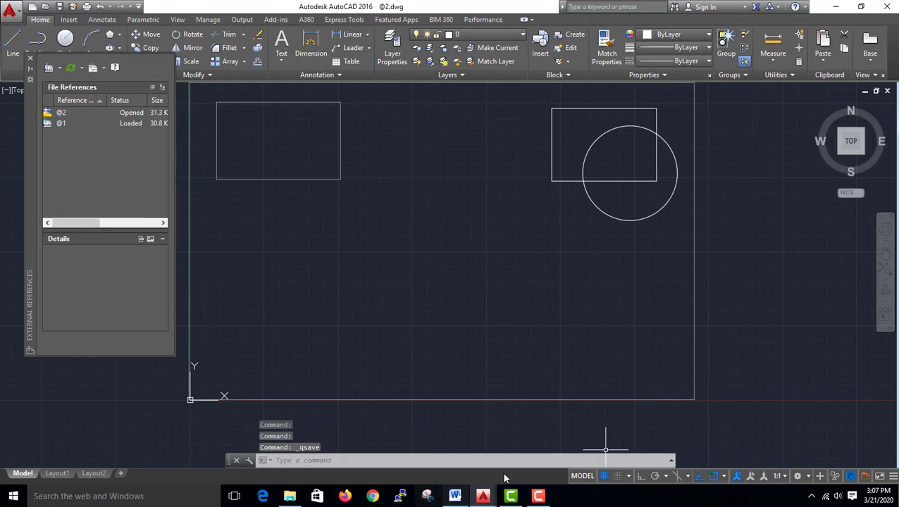
pyautogui.moveTo(483, 496)
pyautogui.click(524, 455)
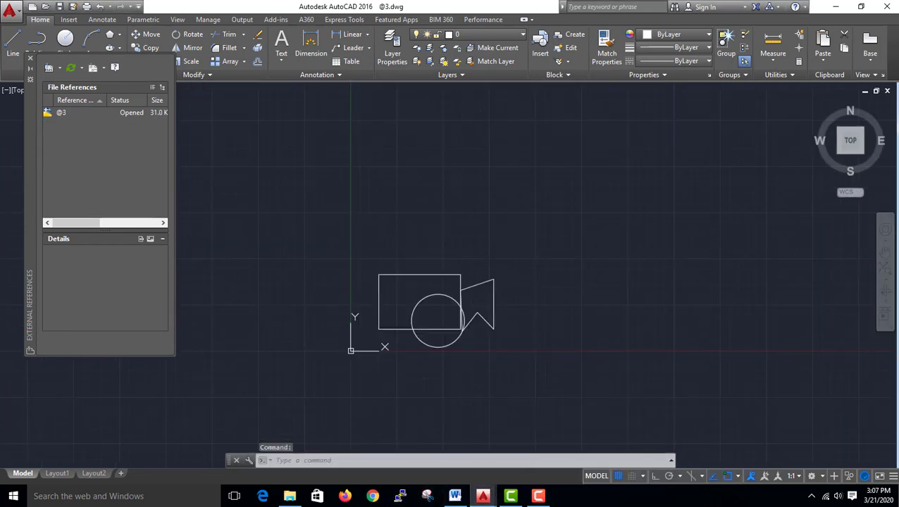
# Step: Attach @2.dwg as an external reference to @3.dwg at the drawing origin
pyautogui.click(49, 68)
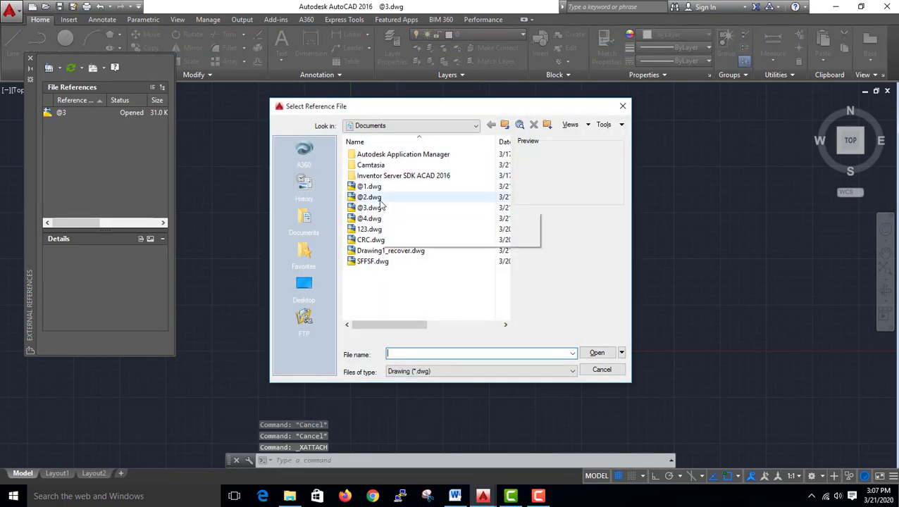
pyautogui.click(369, 197)
pyautogui.click(596, 354)
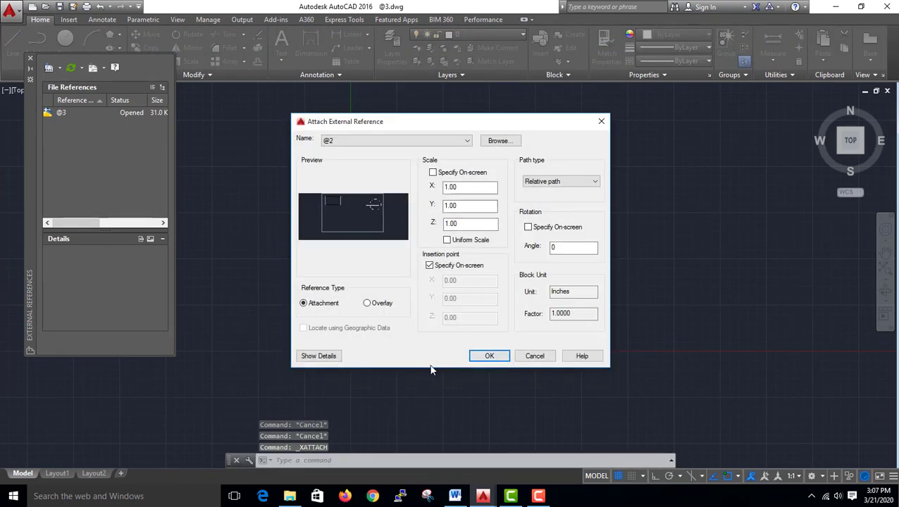
pyautogui.click(485, 356)
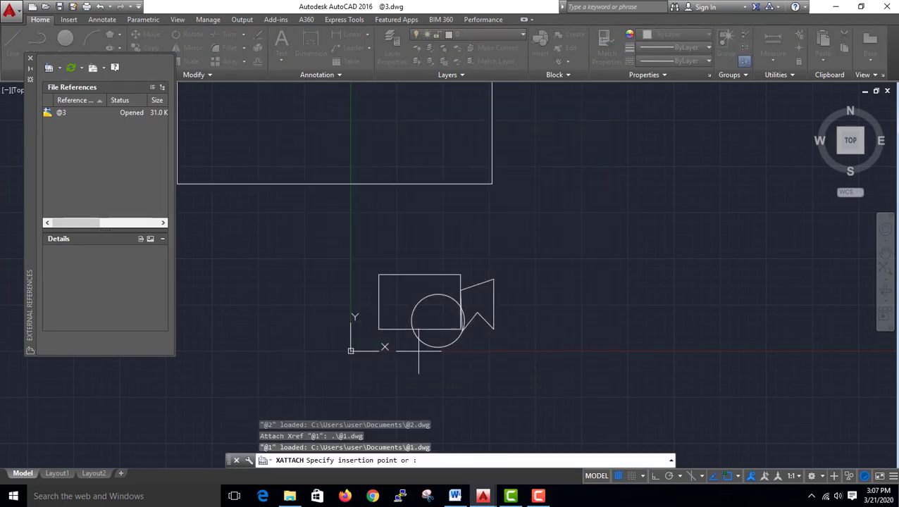
pyautogui.click(351, 350)
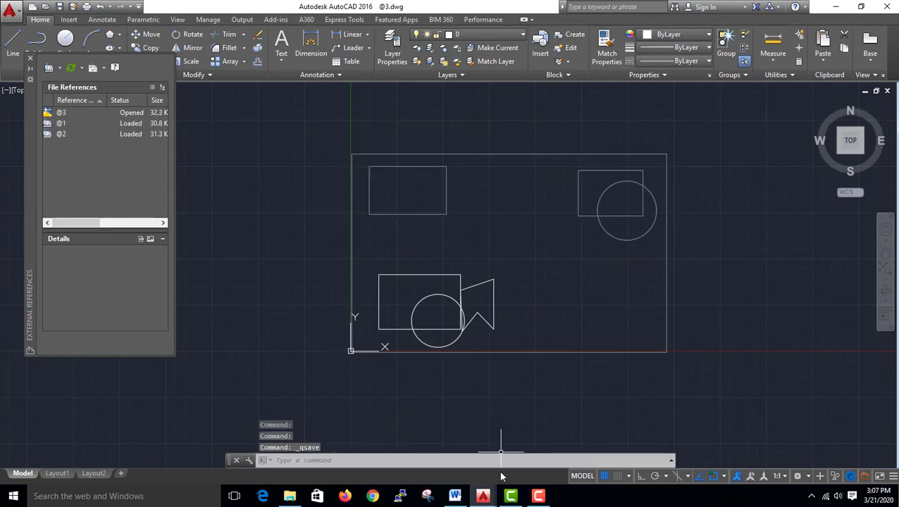
# Step: In @4.dwg, attach @3.dwg as an external reference at the picked point and save
pyautogui.moveTo(483, 496)
pyautogui.click(647, 447)
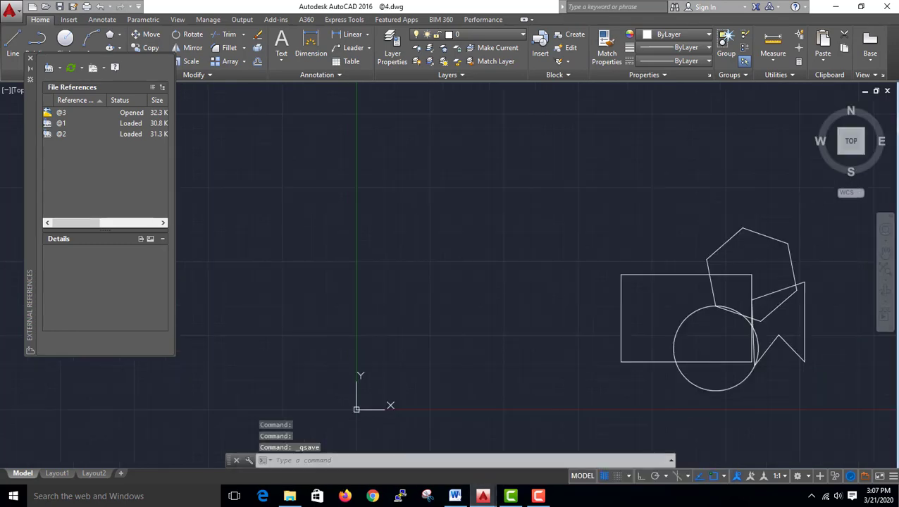
pyautogui.click(49, 68)
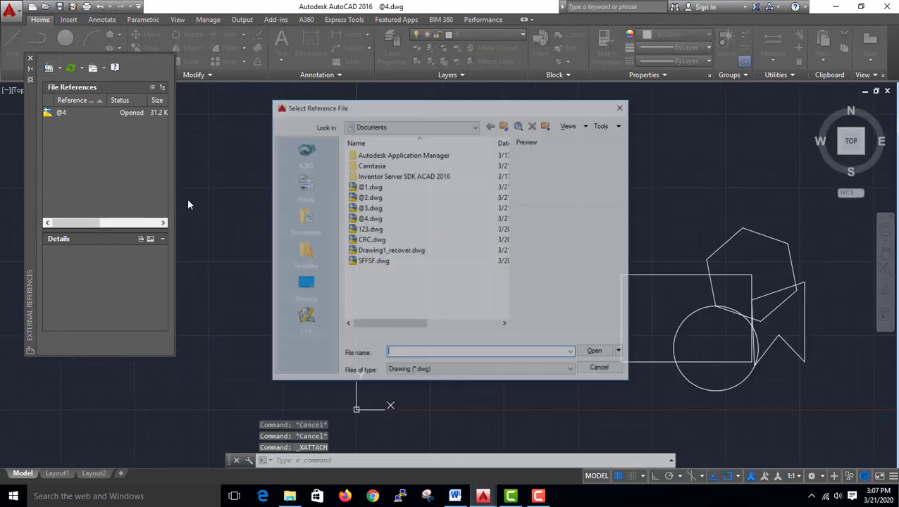
pyautogui.click(389, 208)
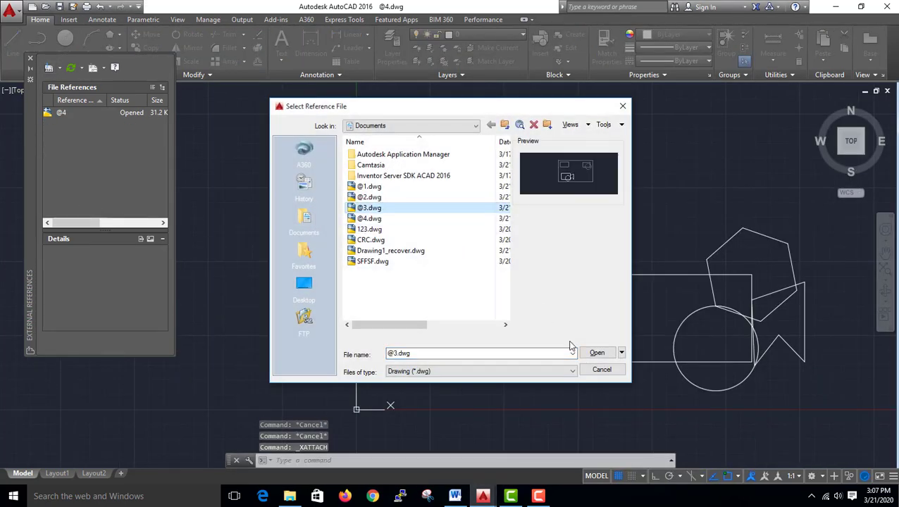
pyautogui.click(595, 353)
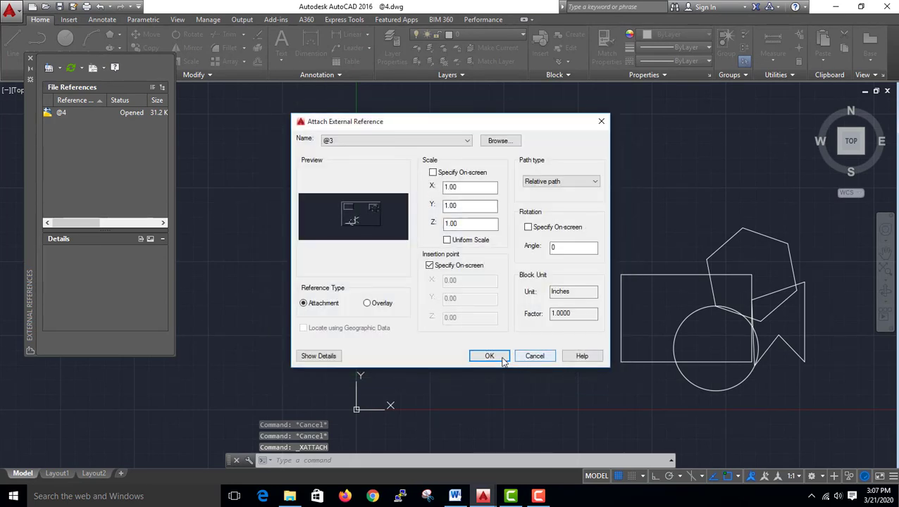
pyautogui.click(488, 356)
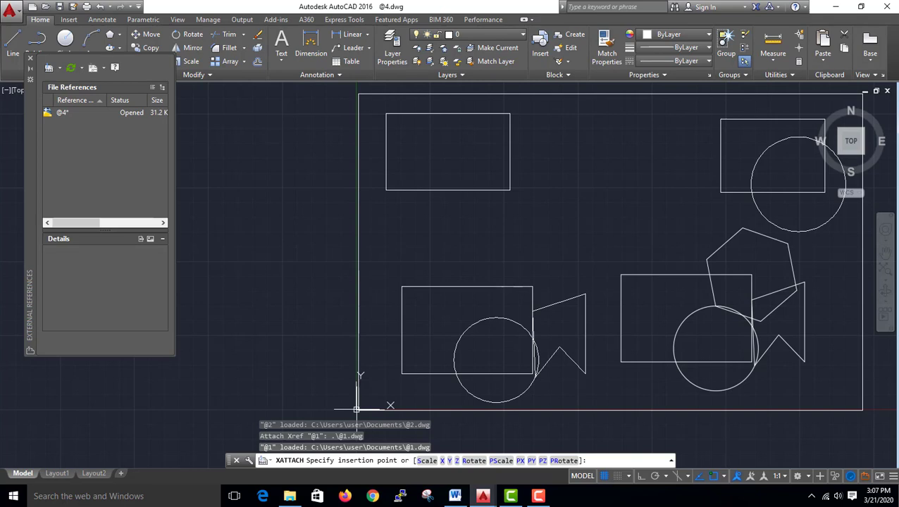
pyautogui.click(357, 409)
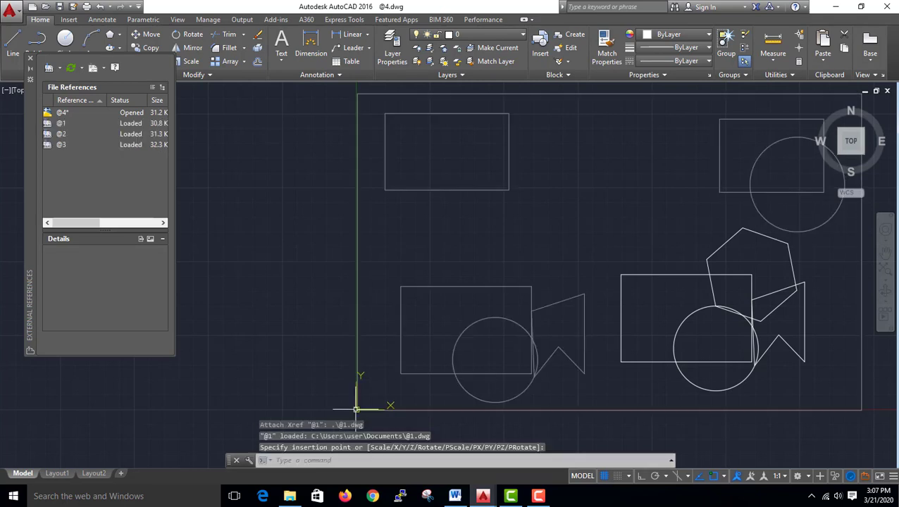
pyautogui.hotkey('ctrl', 's')
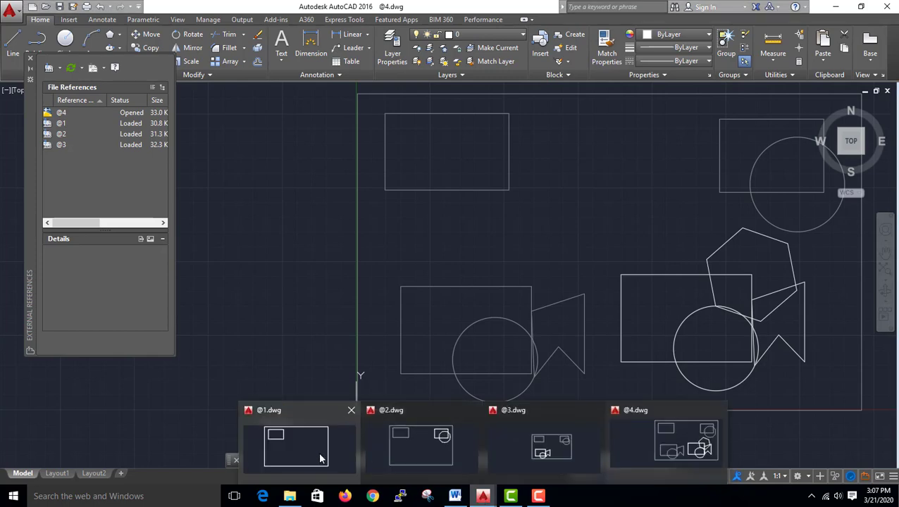
# Step: In @1.dwg, attach @4.dwg as an xref despite the circular-reference warning, and save
pyautogui.click(320, 459)
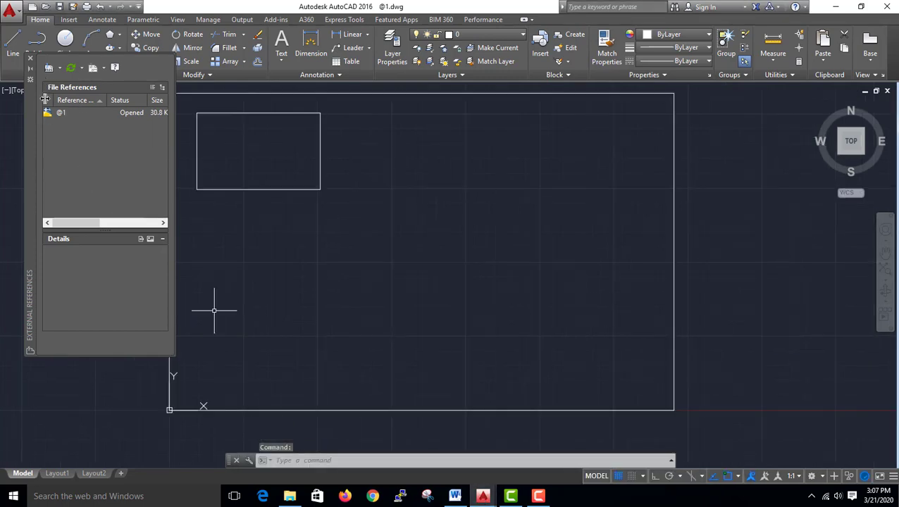
pyautogui.click(49, 67)
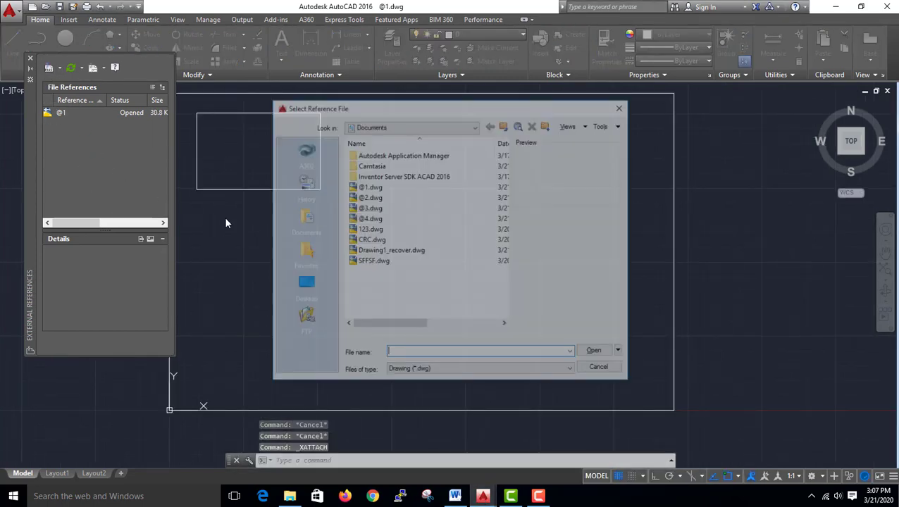
pyautogui.click(384, 220)
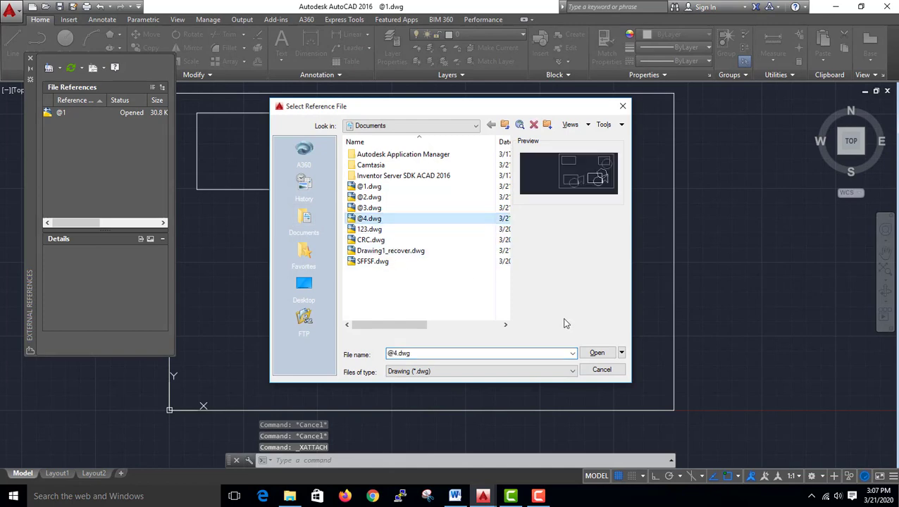
pyautogui.click(597, 353)
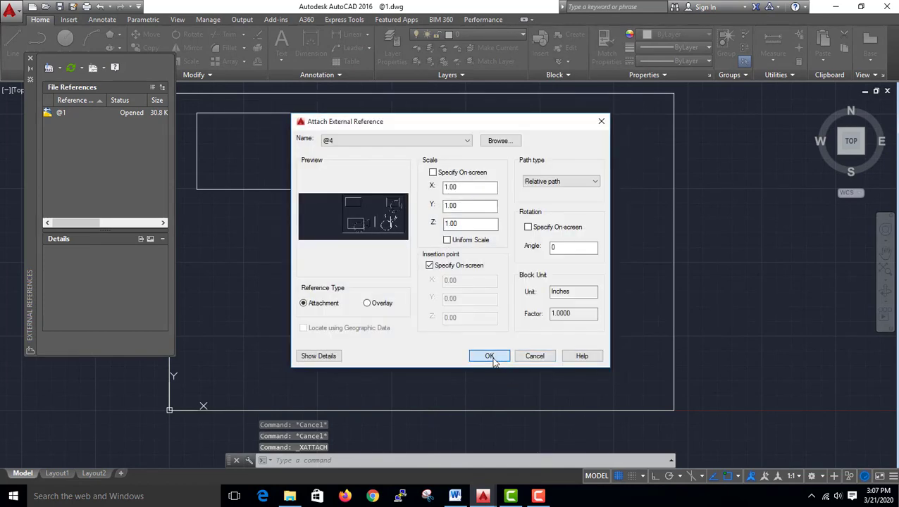
pyautogui.click(487, 356)
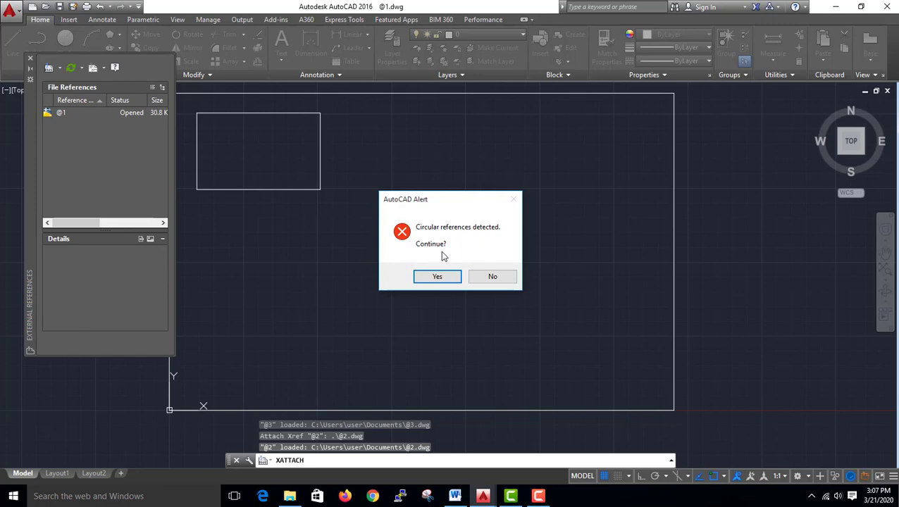
pyautogui.click(436, 275)
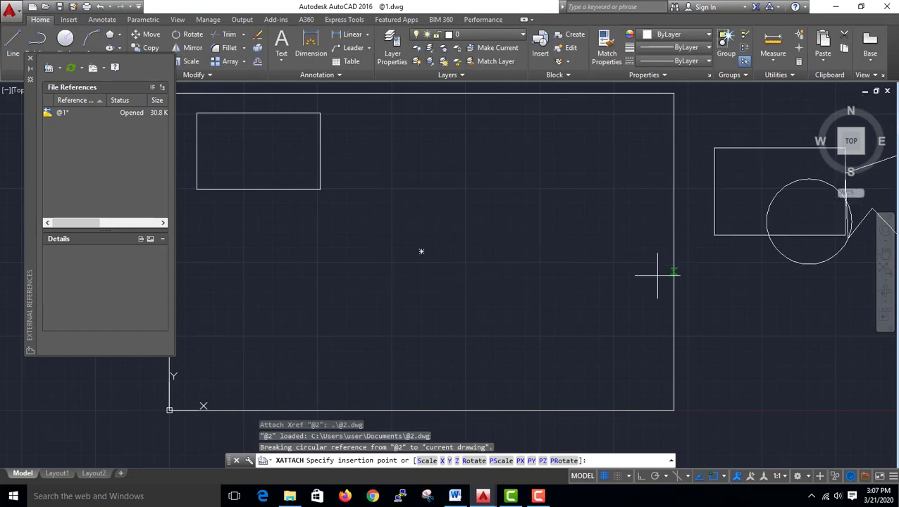
pyautogui.click(421, 251)
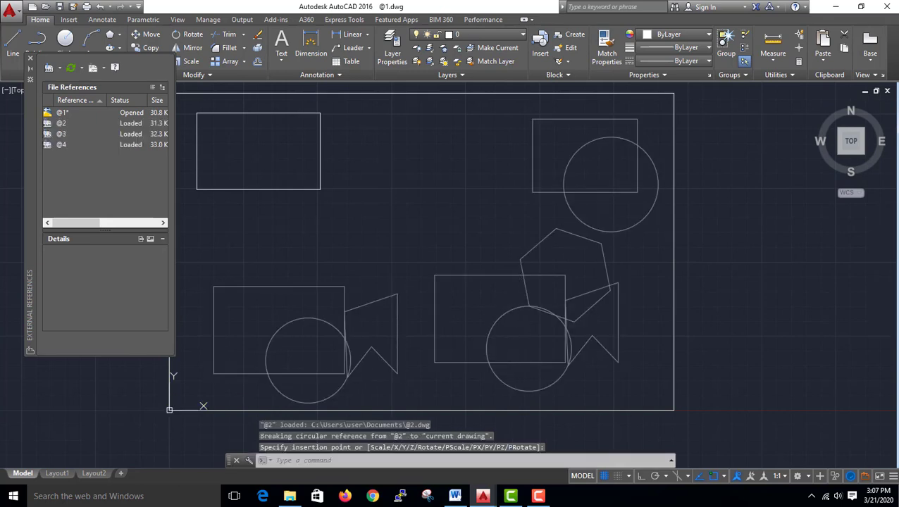
pyautogui.hotkey('ctrl', 's')
pyautogui.click(483, 496)
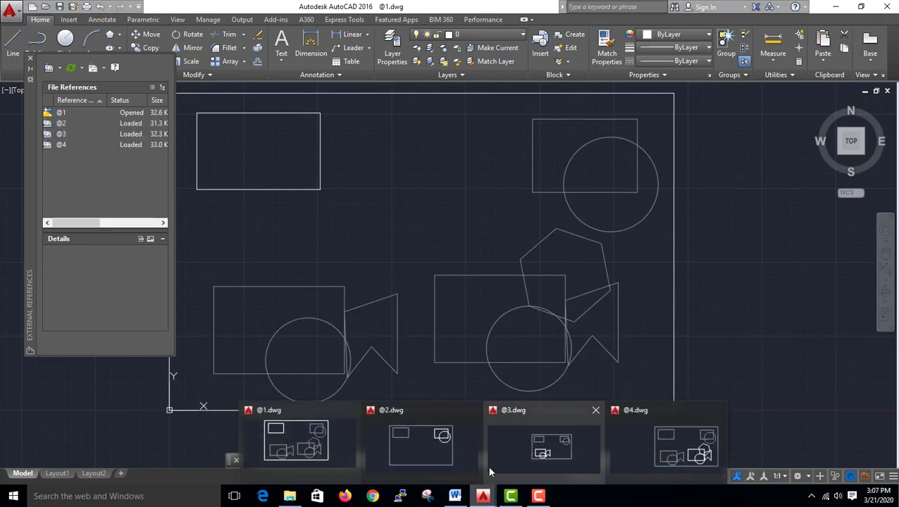
# Step: Reload the changed external references in @2.dwg, @3.dwg and @4.dwg in turn
pyautogui.click(449, 459)
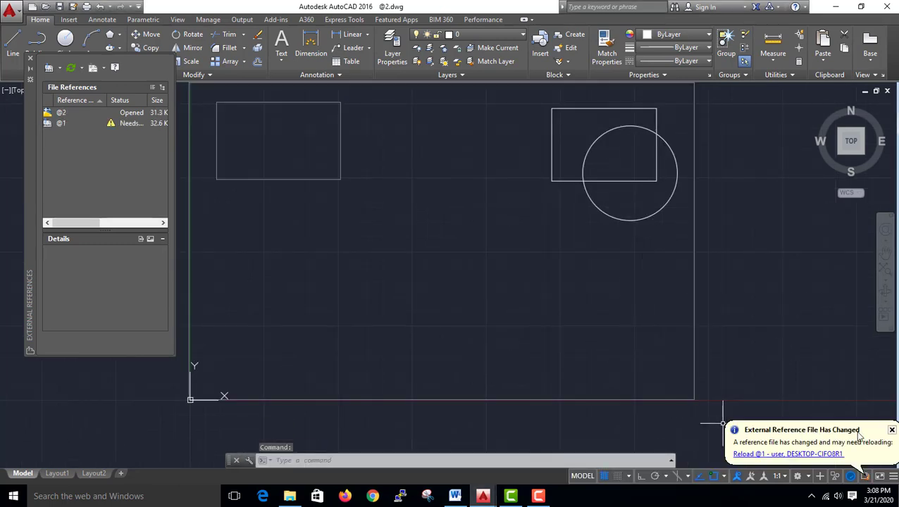
pyautogui.click(751, 456)
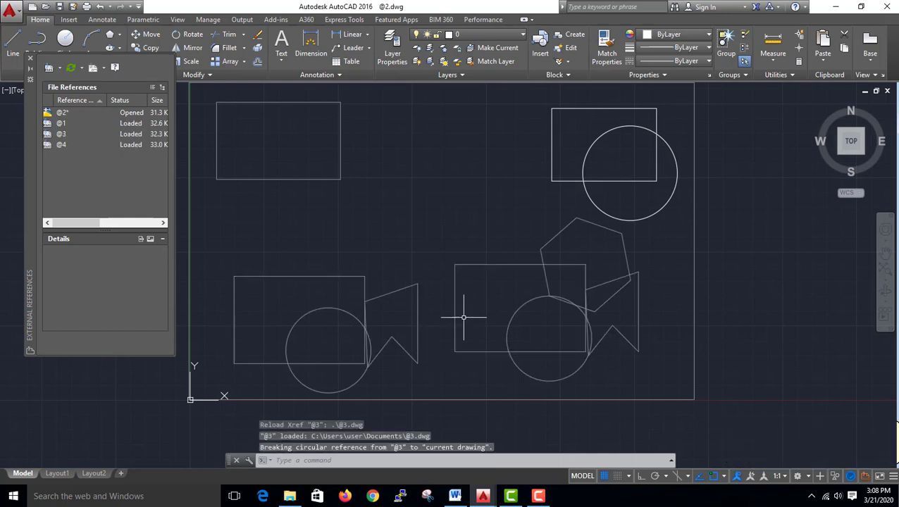
pyautogui.moveTo(483, 497)
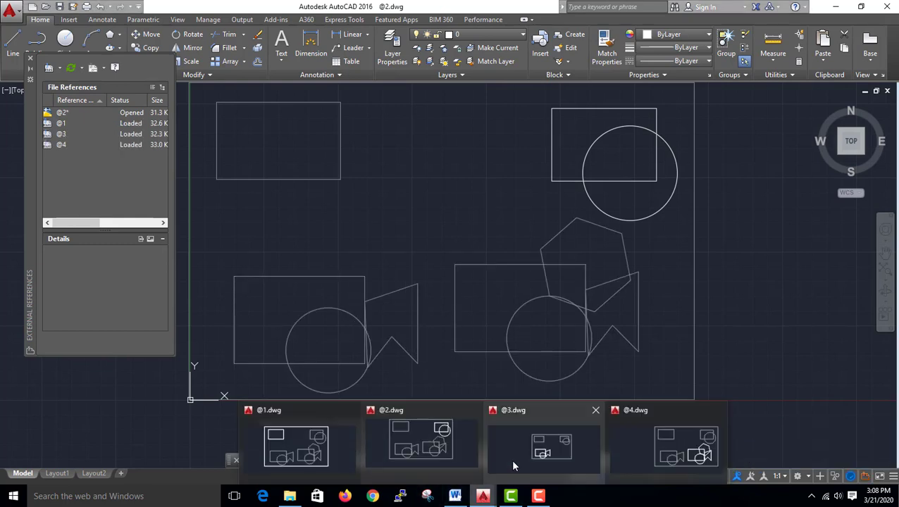
pyautogui.click(513, 461)
pyautogui.click(753, 455)
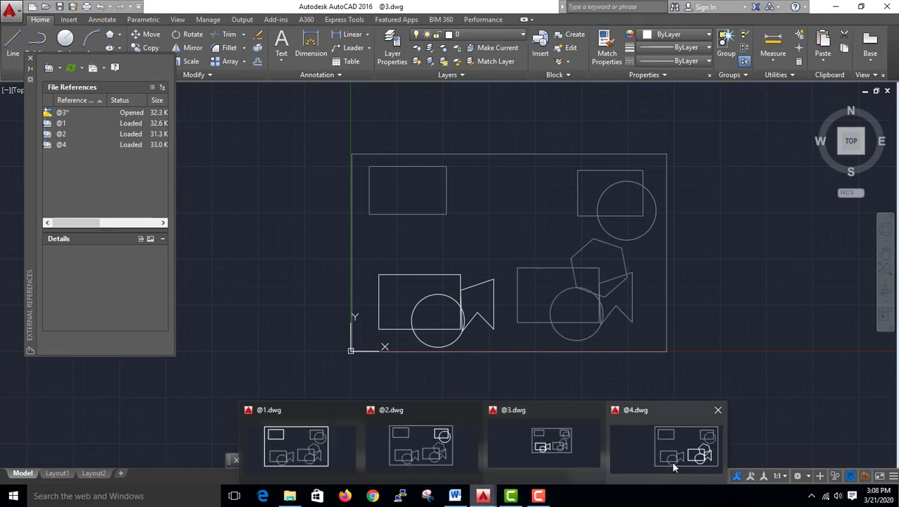
pyautogui.click(670, 461)
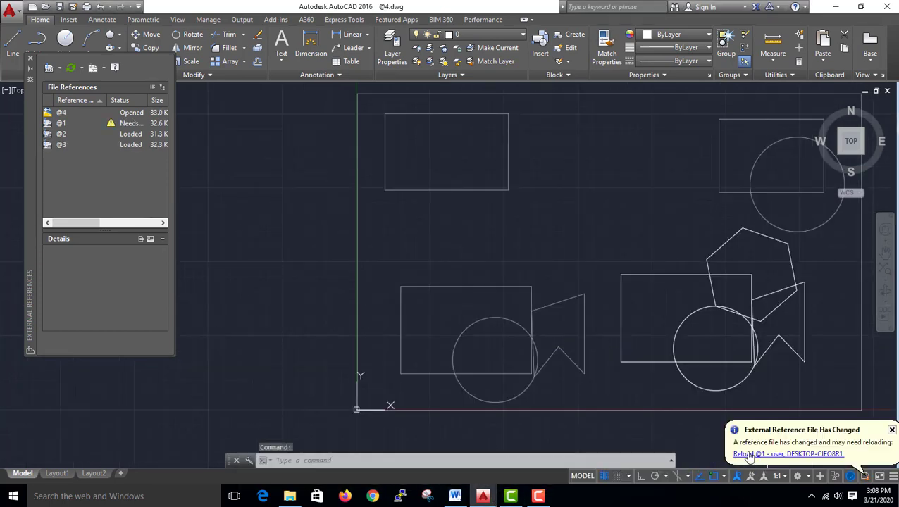
pyautogui.click(748, 455)
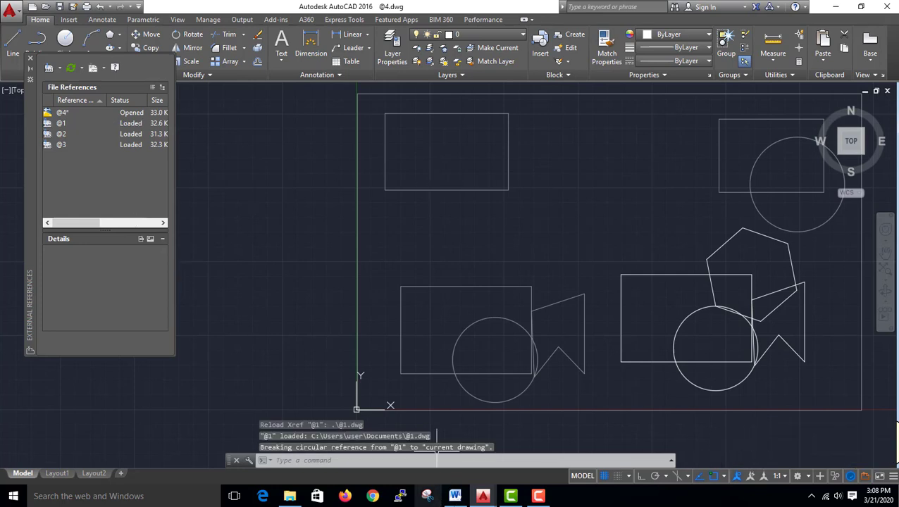
pyautogui.moveTo(483, 497)
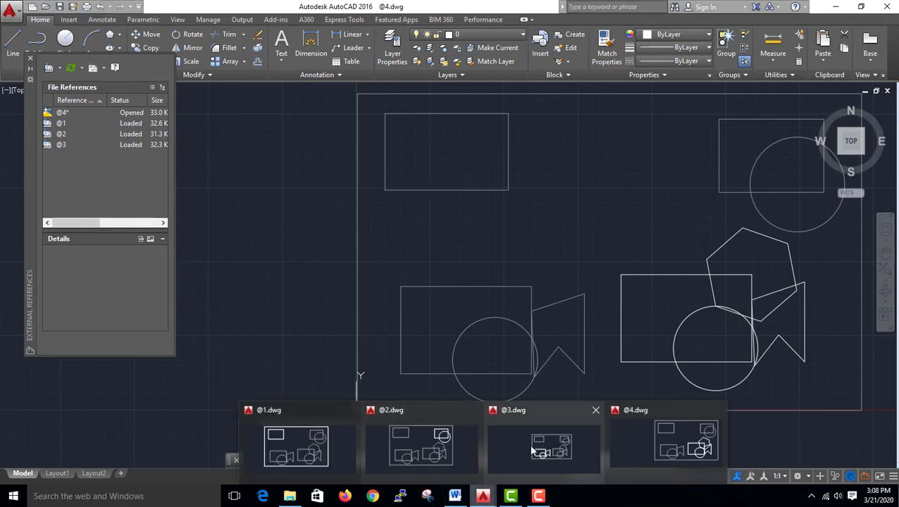
# Step: Bind the @4 external reference and its nested references into @1.dwg
pyautogui.click(323, 443)
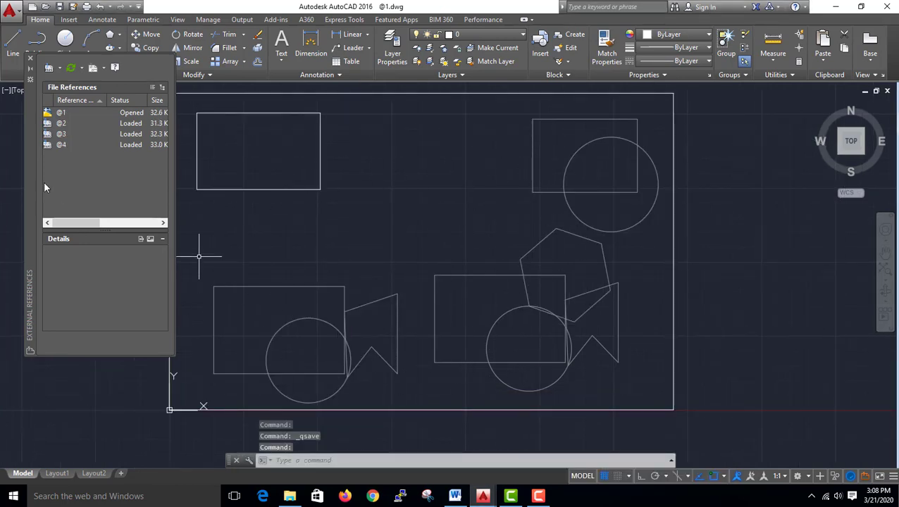
pyautogui.click(55, 144)
pyautogui.rightClick(56, 146)
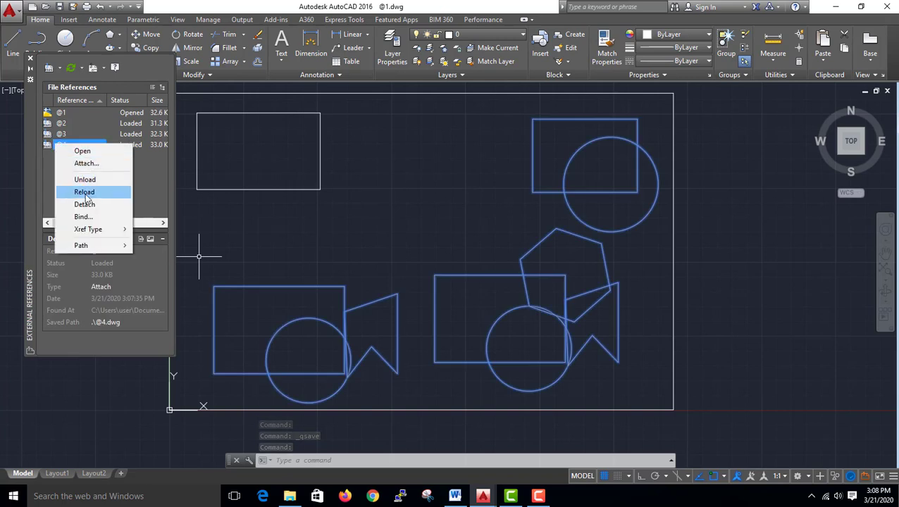
pyautogui.click(84, 217)
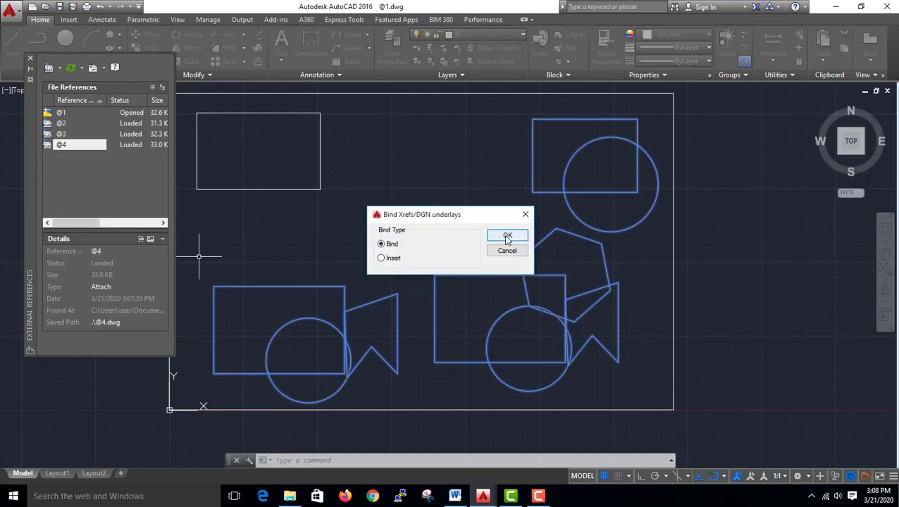
pyautogui.click(508, 236)
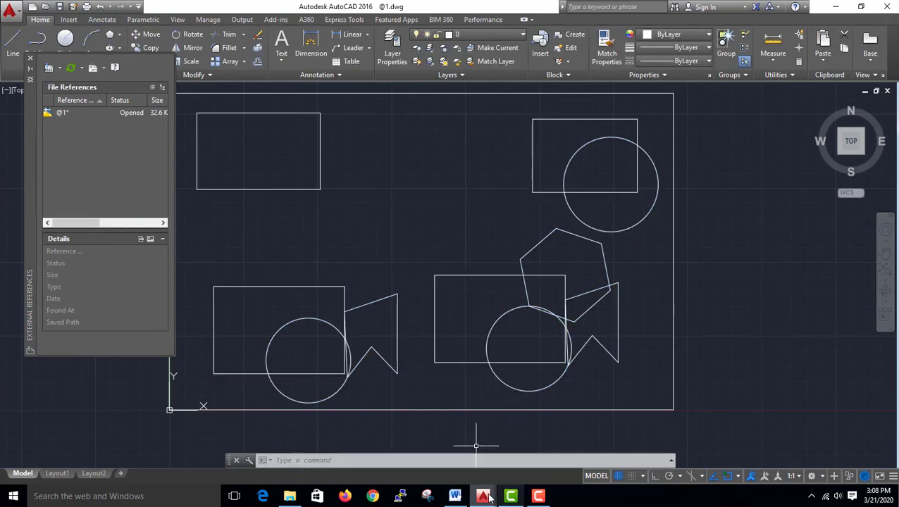
# Step: Bind the @1 external reference into @2.dwg
pyautogui.click(449, 459)
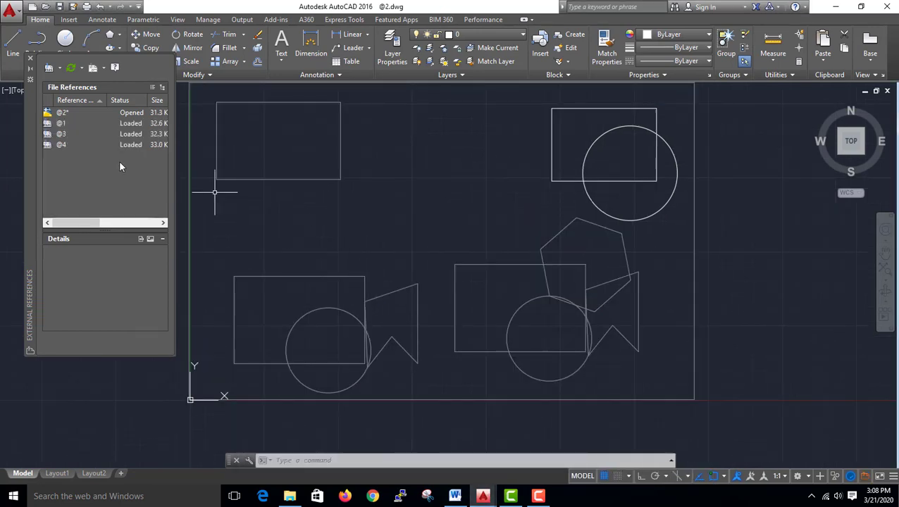
pyautogui.click(68, 123)
pyautogui.rightClick(68, 122)
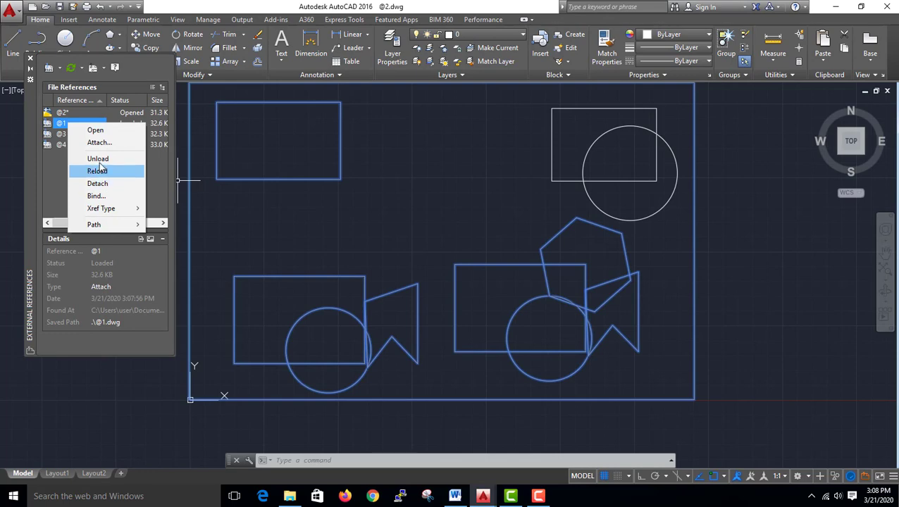
pyautogui.click(96, 196)
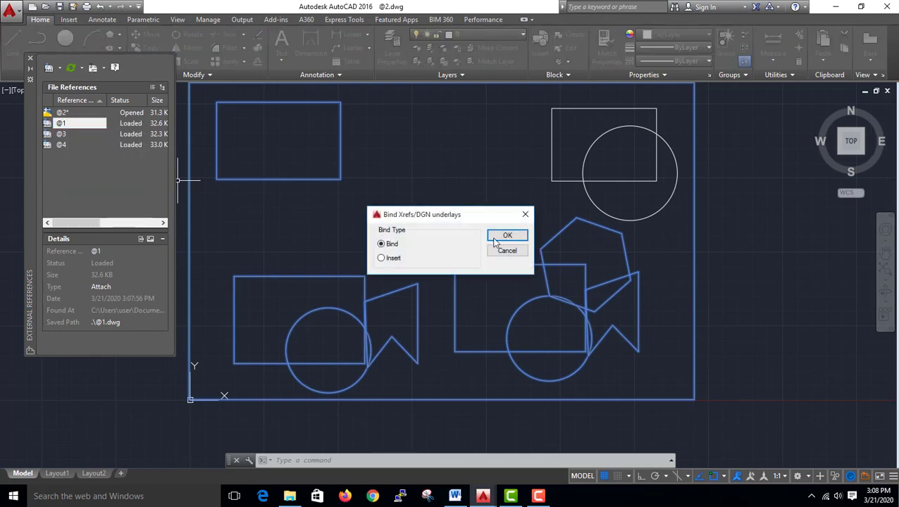
pyautogui.click(496, 242)
pyautogui.moveTo(483, 496)
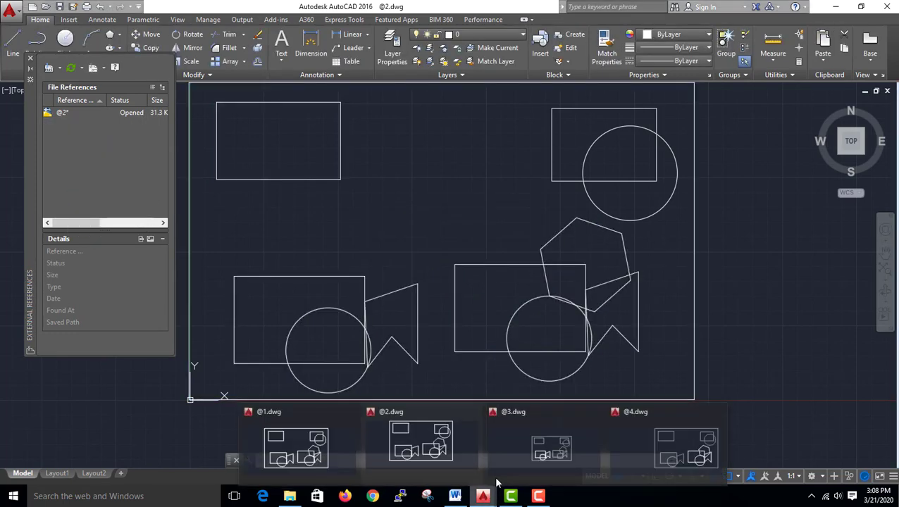
pyautogui.click(551, 446)
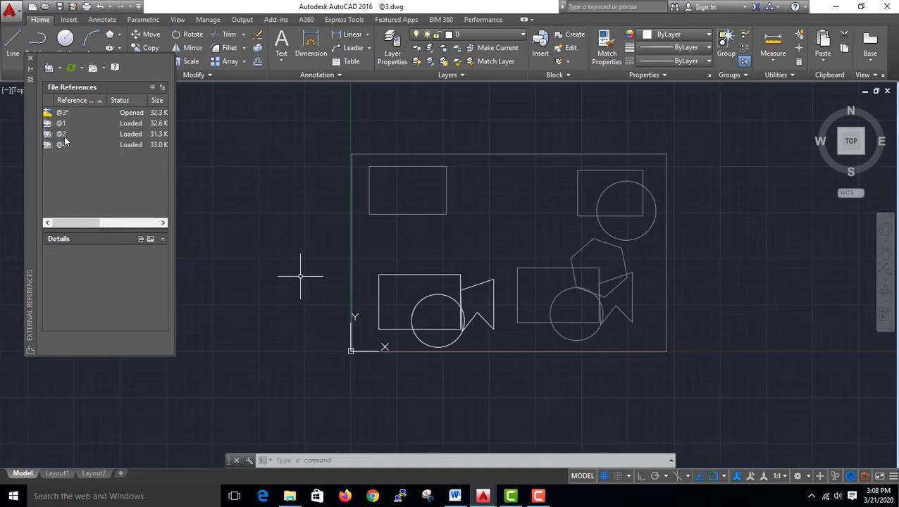
# Step: Bind the @2 external reference into @3.dwg
pyautogui.click(63, 136)
pyautogui.rightClick(65, 137)
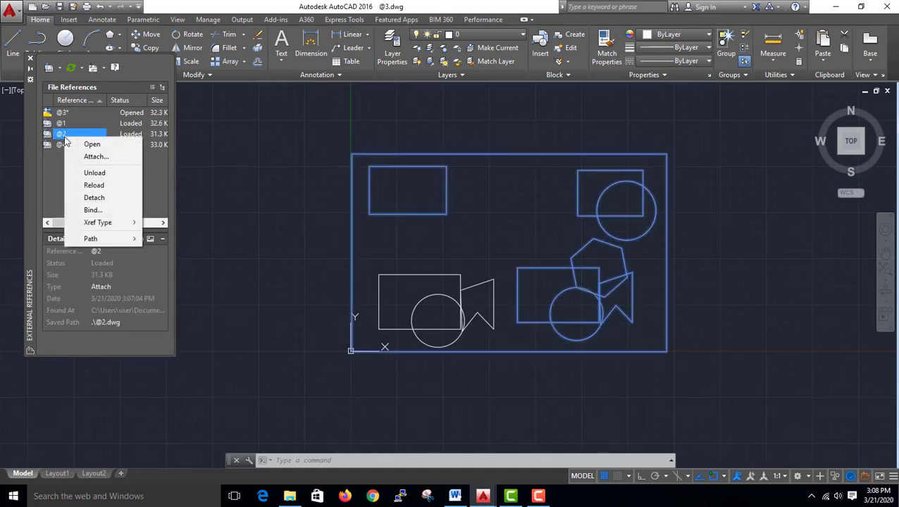
pyautogui.click(103, 210)
pyautogui.click(506, 235)
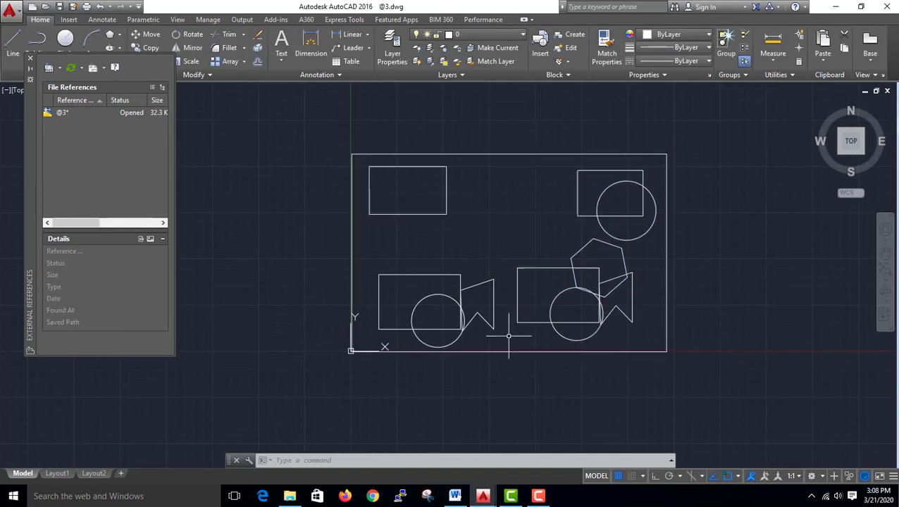
pyautogui.moveTo(483, 496)
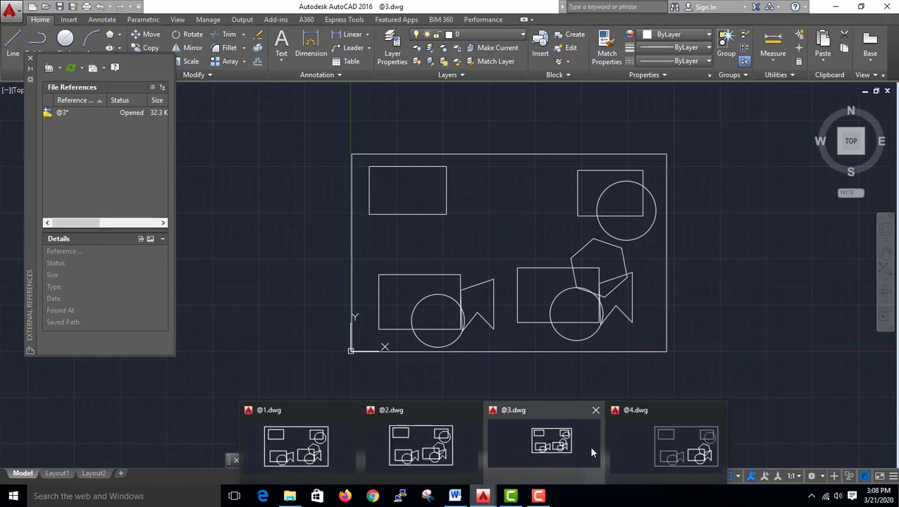
# Step: In @4.dwg, bind the @3 external reference into the drawing
pyautogui.click(639, 450)
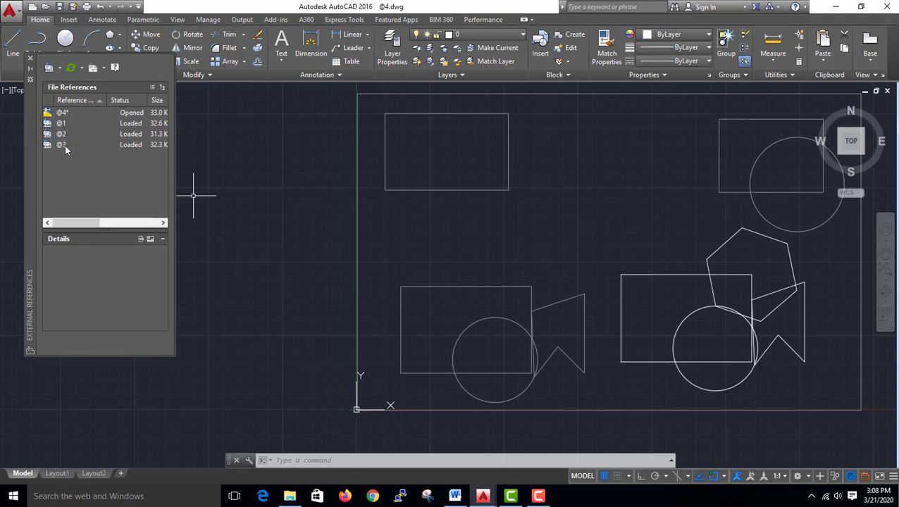
pyautogui.click(62, 144)
pyautogui.rightClick(65, 145)
pyautogui.click(101, 219)
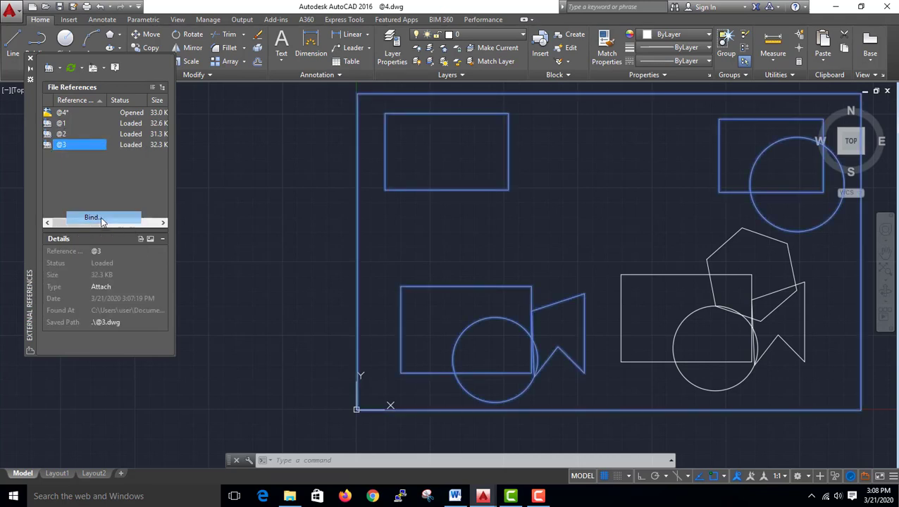
pyautogui.click(516, 236)
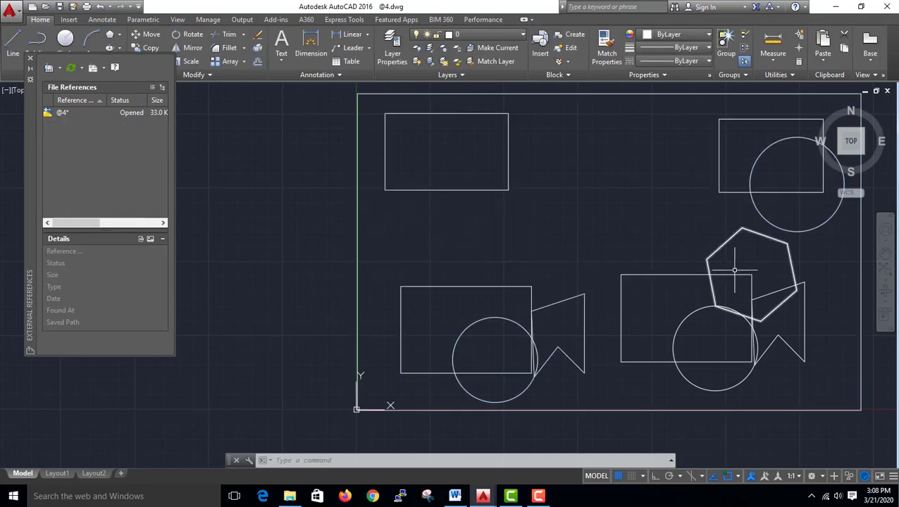
pyautogui.moveTo(483, 496)
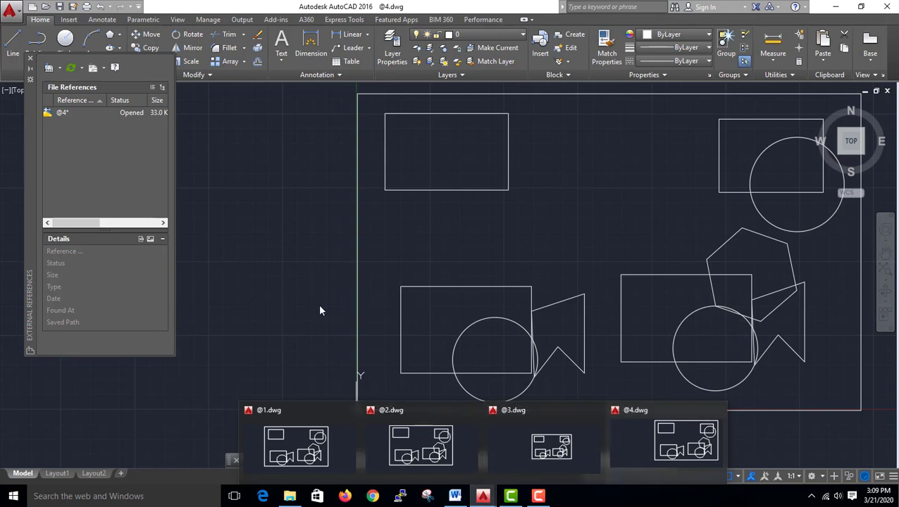
# Step: Erase all 9 bound objects from @4.dwg and close the External References palette
pyautogui.scroll(-5, 557, 270)
pyautogui.scroll(2, 543, 275)
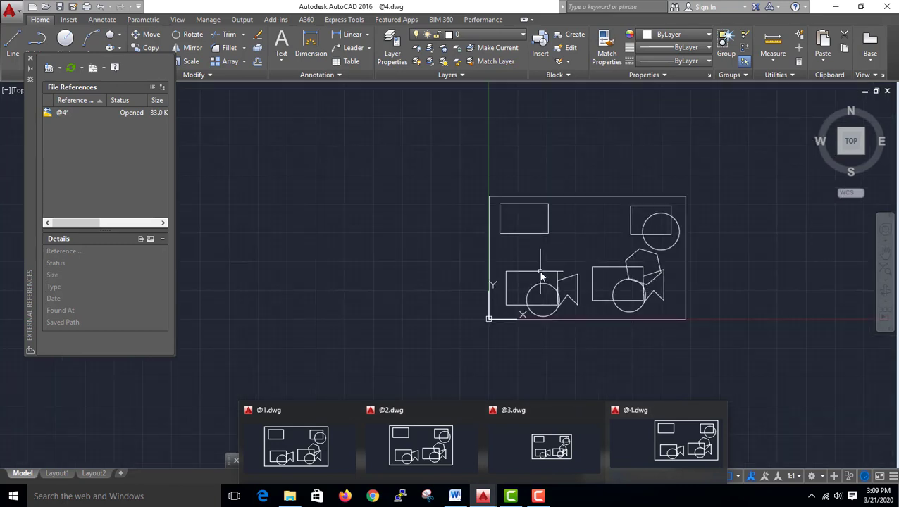
pyautogui.scroll(-2, 542, 277)
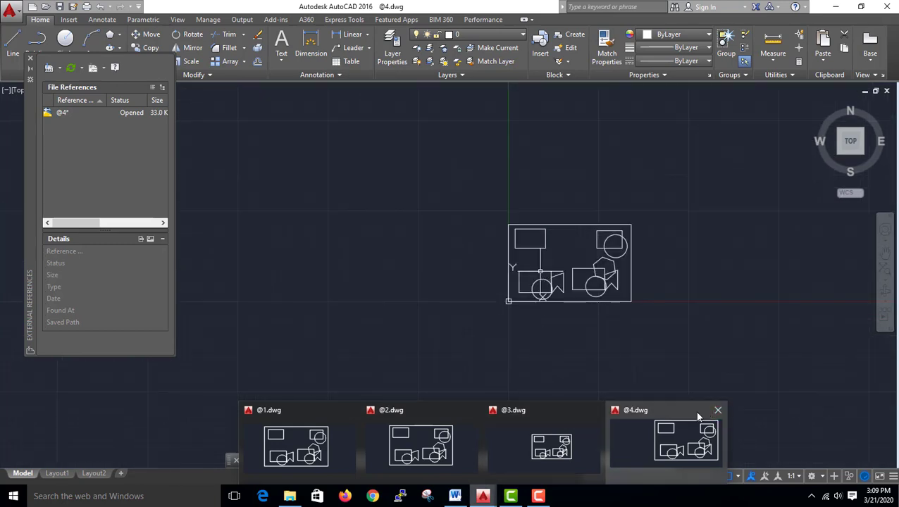
pyautogui.click(667, 340)
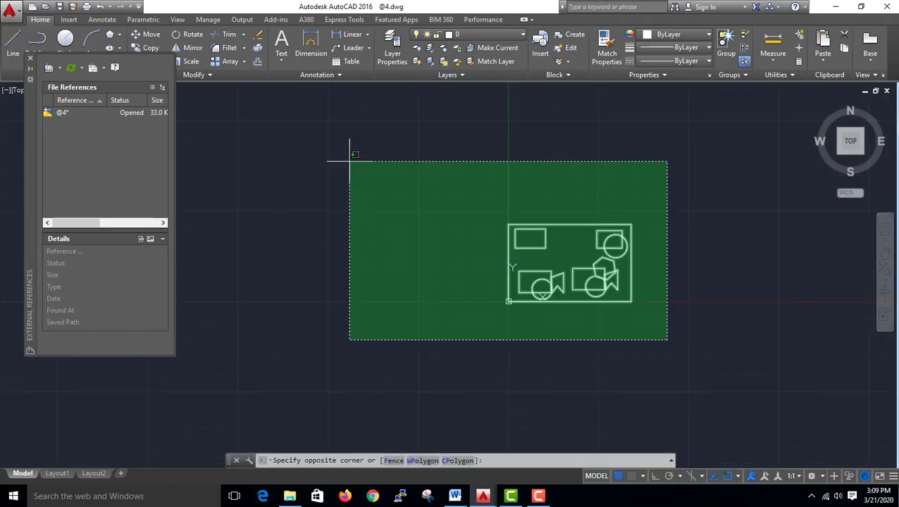
pyautogui.click(349, 162)
pyautogui.press('Delete')
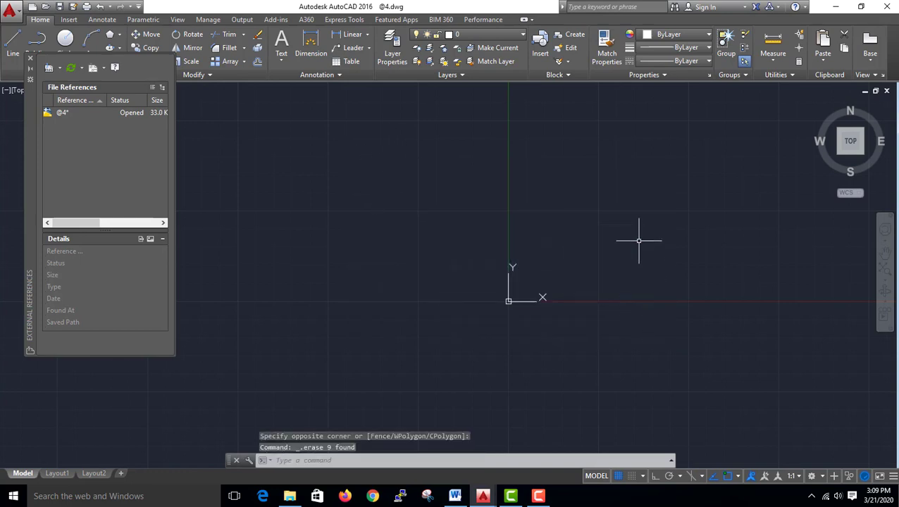
pyautogui.middleClick(631, 256)
pyautogui.moveTo(631, 256); pyautogui.dragTo(321, 328, button='middle')
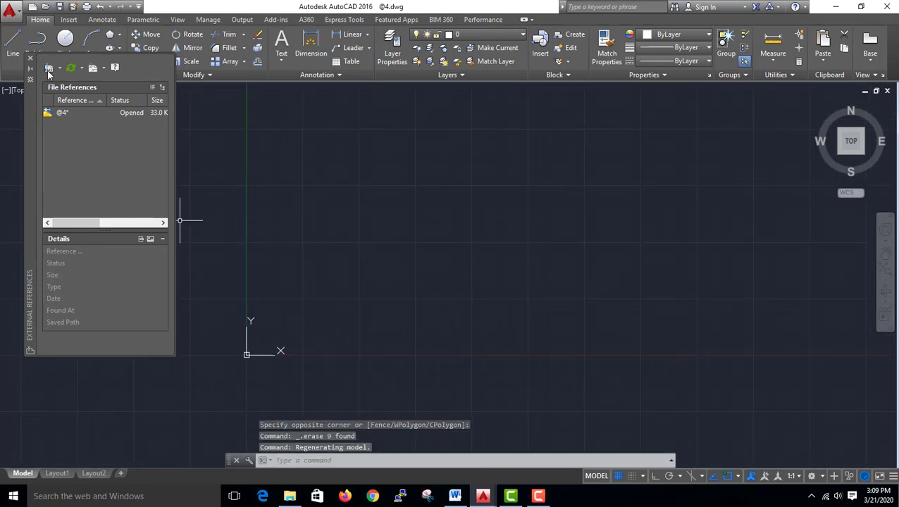
pyautogui.click(31, 58)
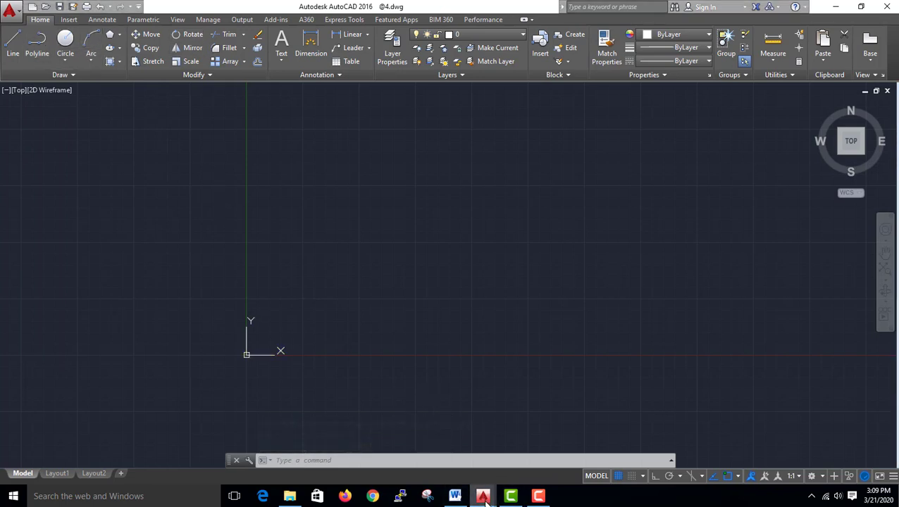
pyautogui.click(687, 462)
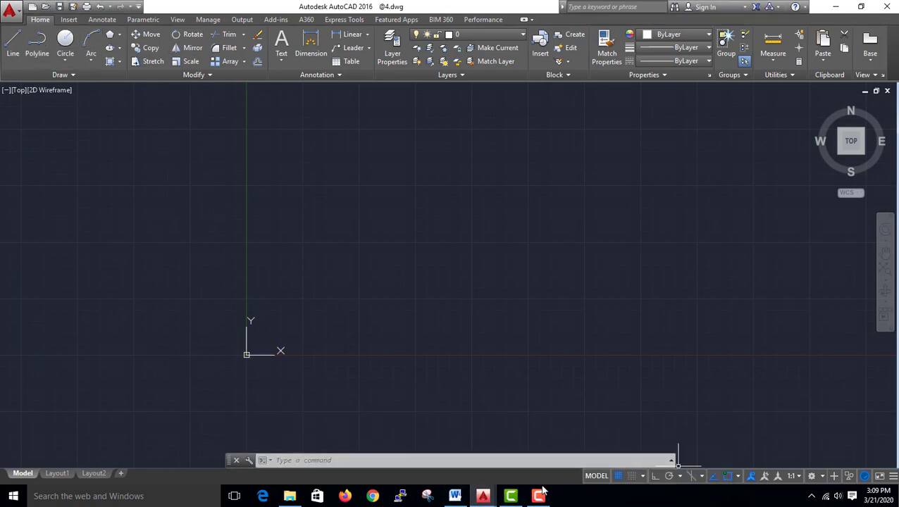
# Step: Bring @3.dwg to the front, showing its rectangles, circles and hexagon inside the frame
pyautogui.click(554, 473)
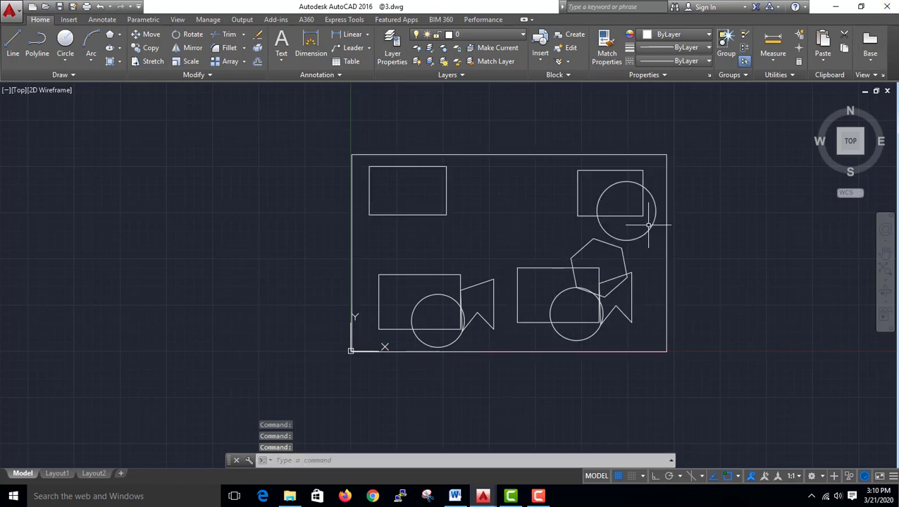
# Step: Save @3.dwg and package it with ETRANSMIT as '@3 - Standard.zip' on the Desktop
pyautogui.hotkey('ctrl', 's')
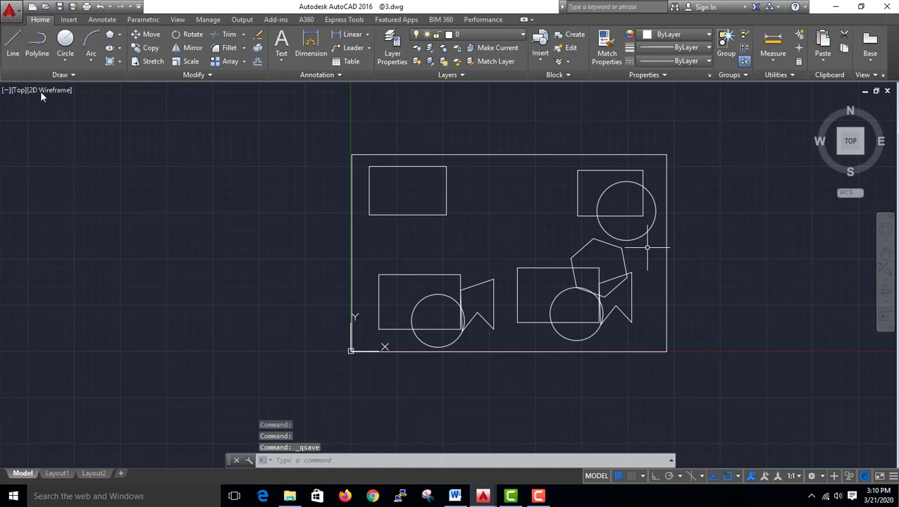
pyautogui.click(285, 462)
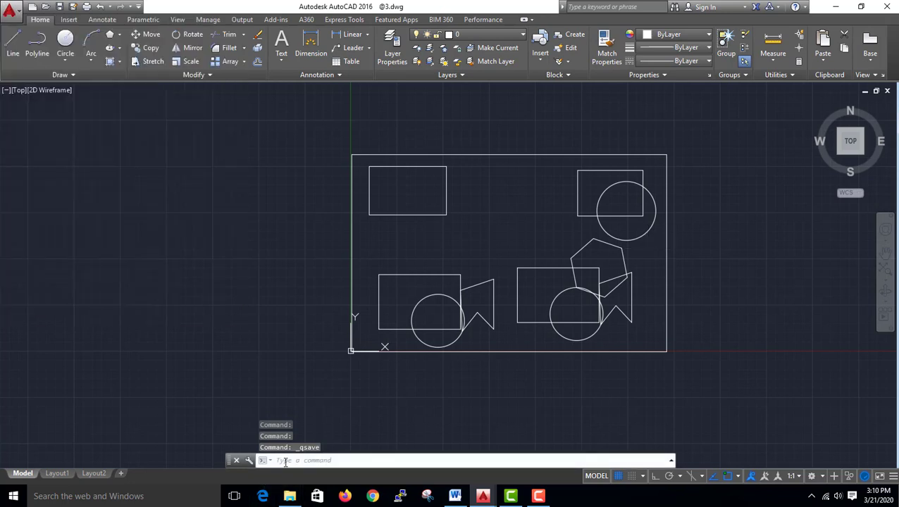
pyautogui.click(285, 461)
pyautogui.write('ET')
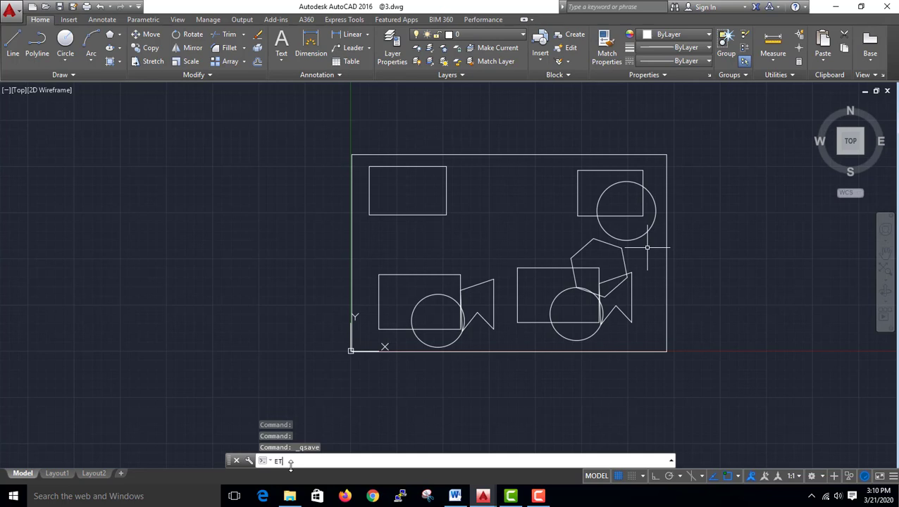
pyautogui.write('RAN')
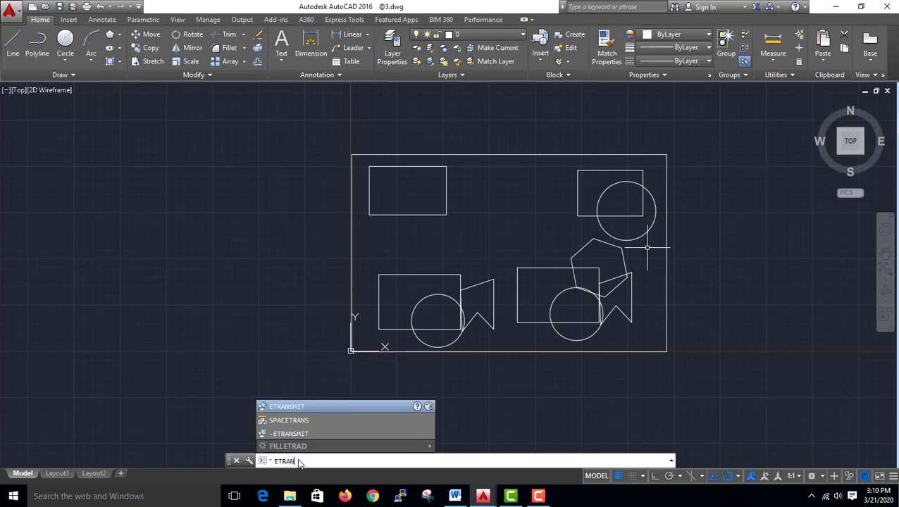
pyautogui.write('SMIT')
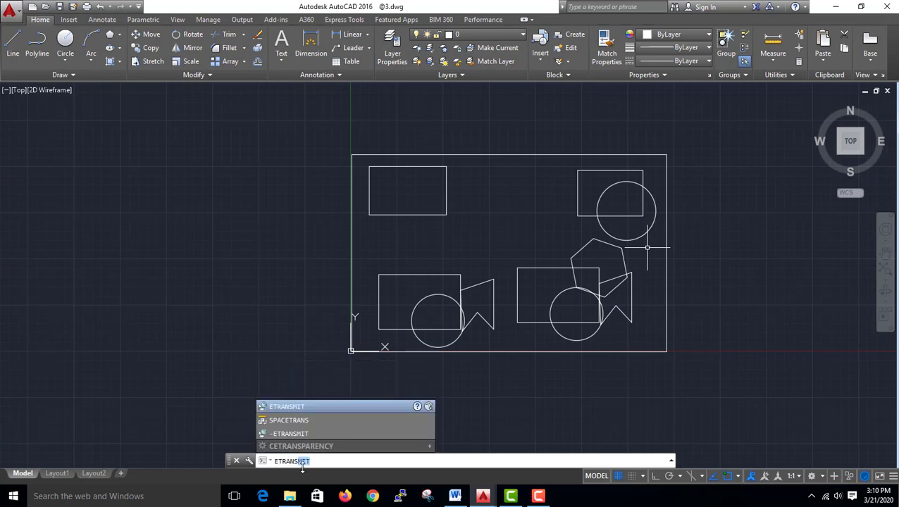
pyautogui.hotkey('ctrl', 's')
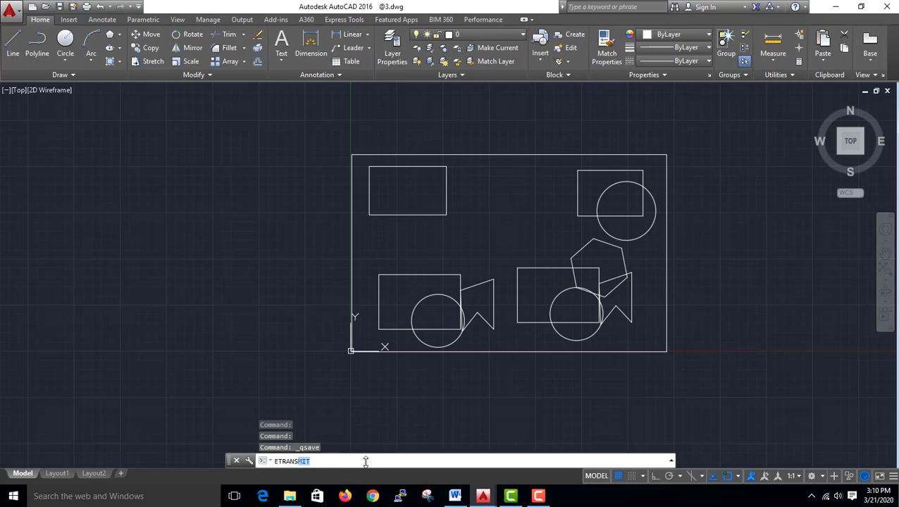
pyautogui.press('Return')
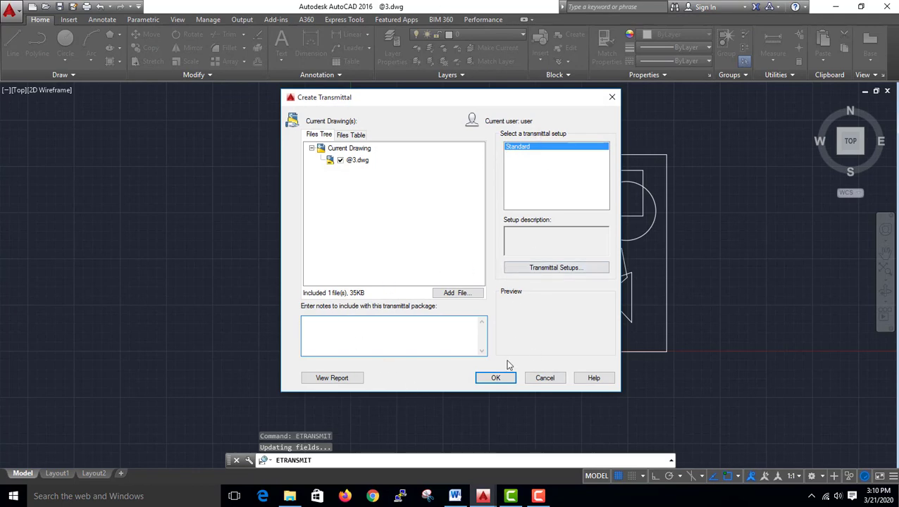
pyautogui.click(494, 378)
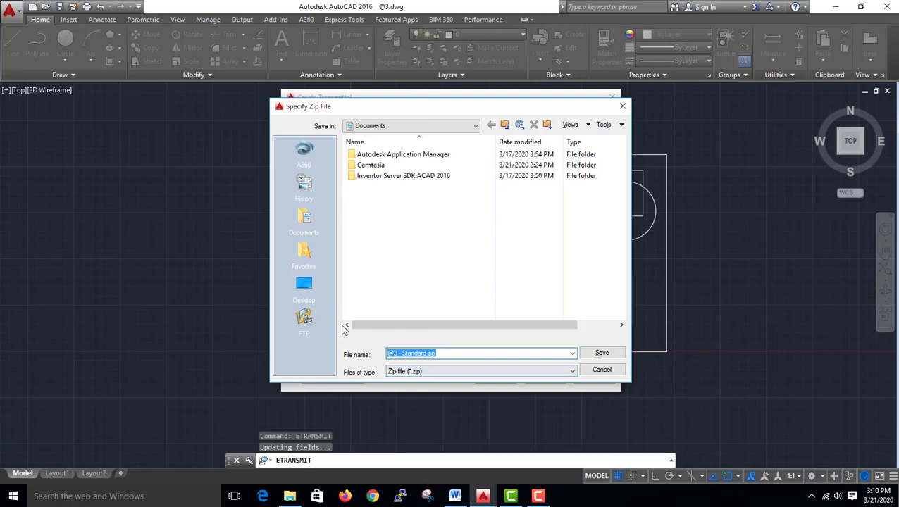
pyautogui.click(304, 285)
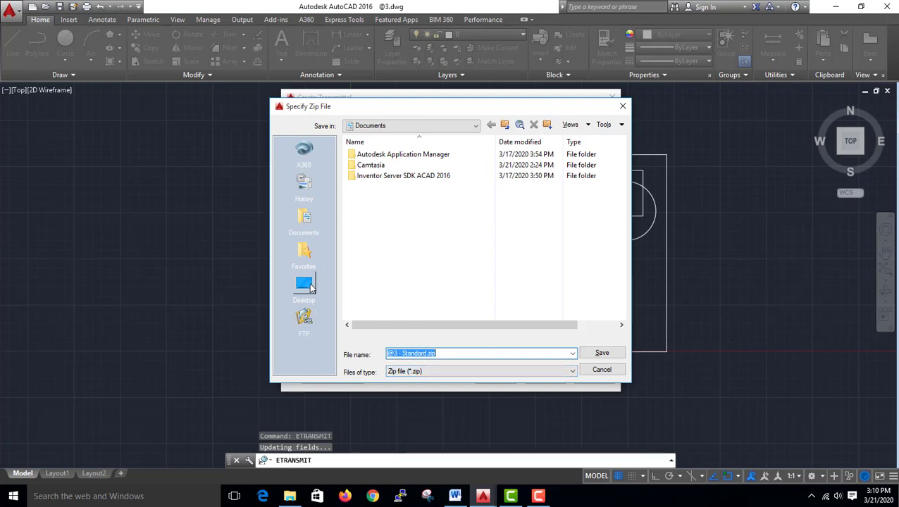
pyautogui.click(603, 354)
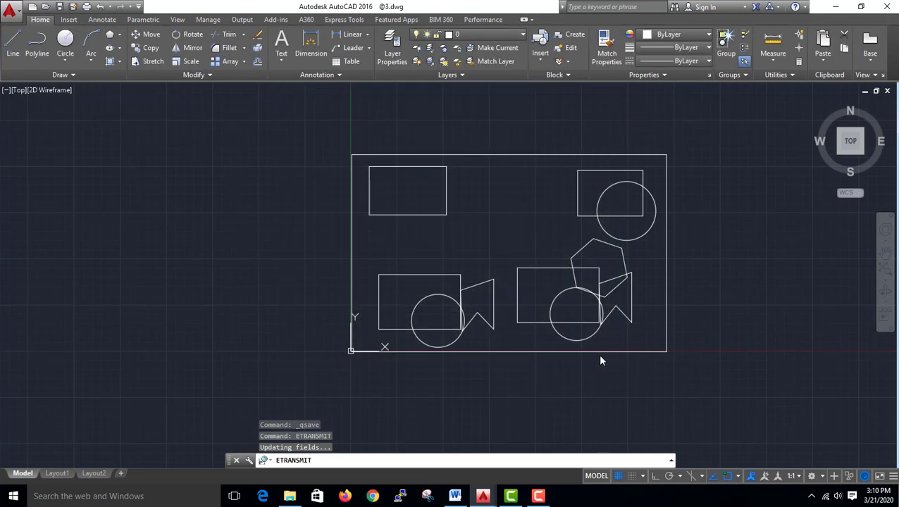
# Step: Minimize AutoCAD and Word to find '@3 - Standard.zip' among the desktop icons
pyautogui.click(835, 7)
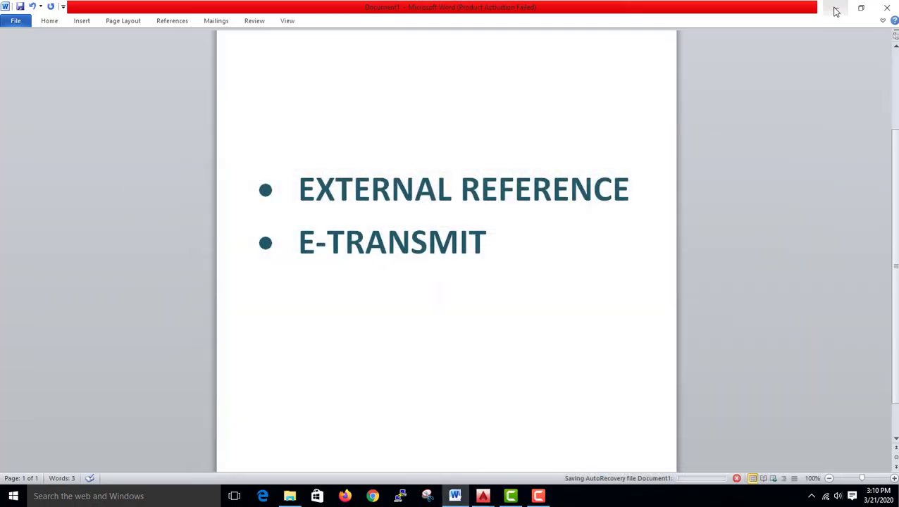
pyautogui.click(836, 7)
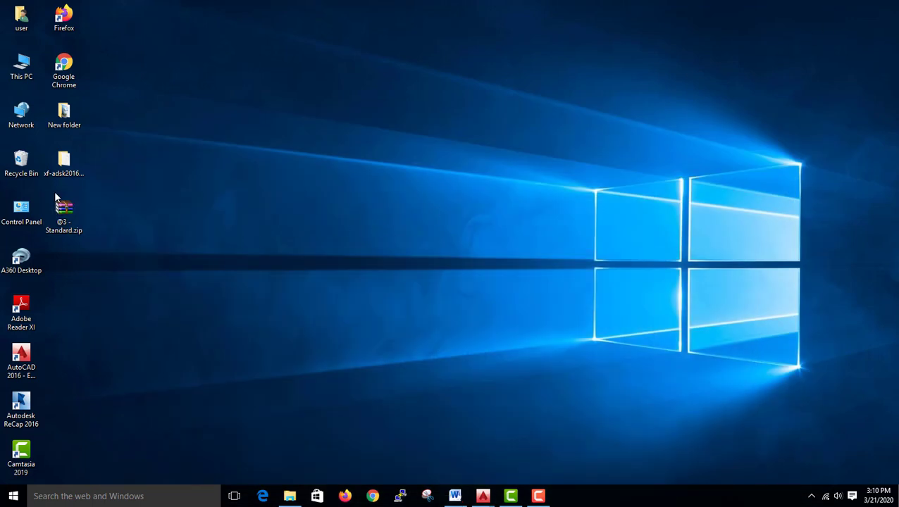
pyautogui.click(65, 218)
pyautogui.click(334, 451)
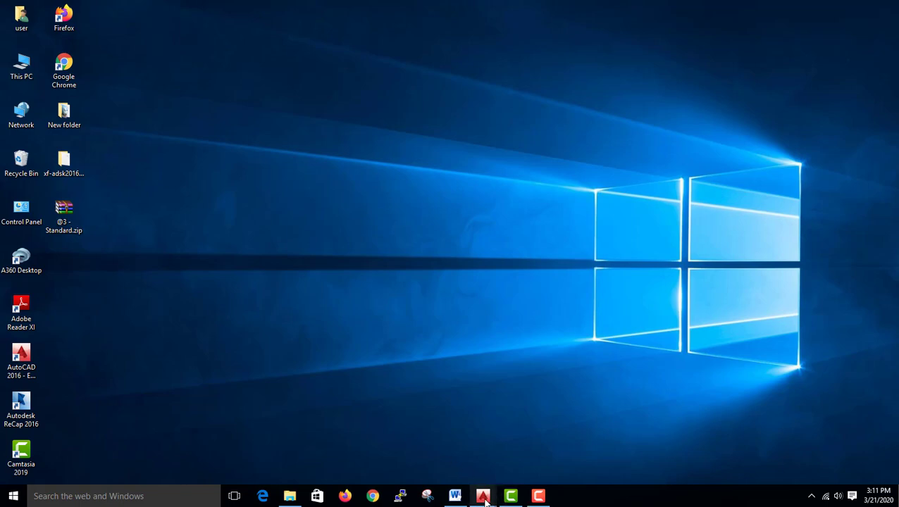
# Step: Restore the @3.dwg AutoCAD window from the taskbar and maximize it to full screen
pyautogui.moveTo(482, 496)
pyautogui.click(525, 465)
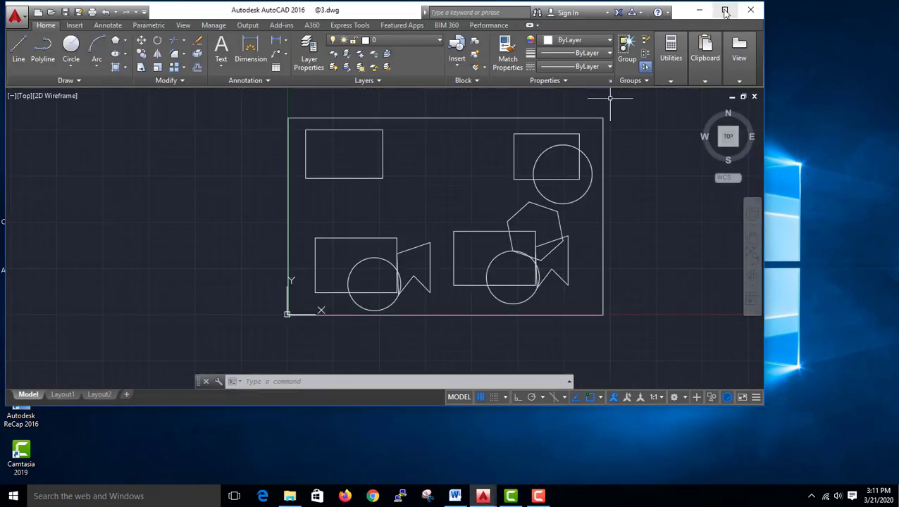
pyautogui.click(725, 9)
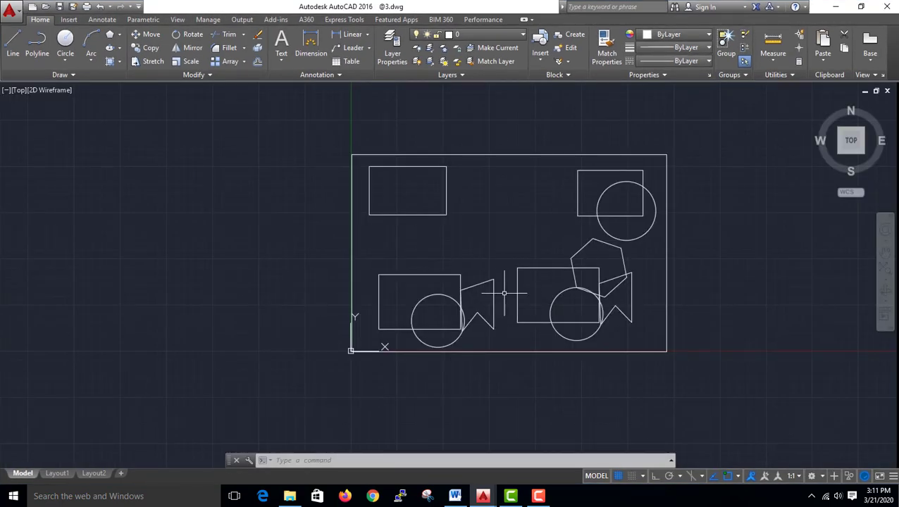